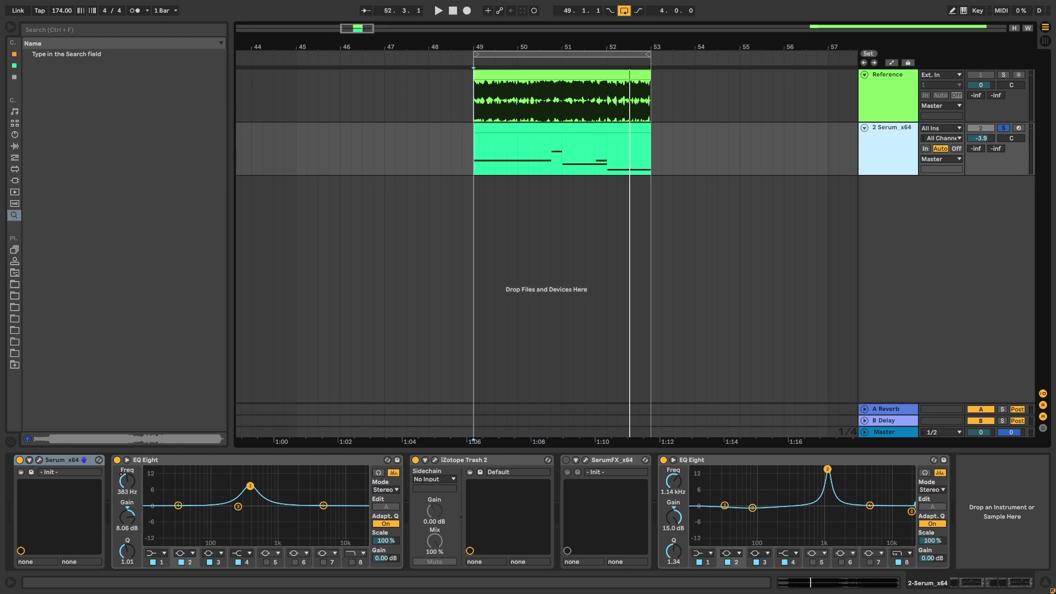
# Step: Solo the Reference track and play the original audio from the clip start
pyautogui.click(891, 97)
pyautogui.click(1003, 75)
pyautogui.click(475, 105)
pyautogui.press('space')
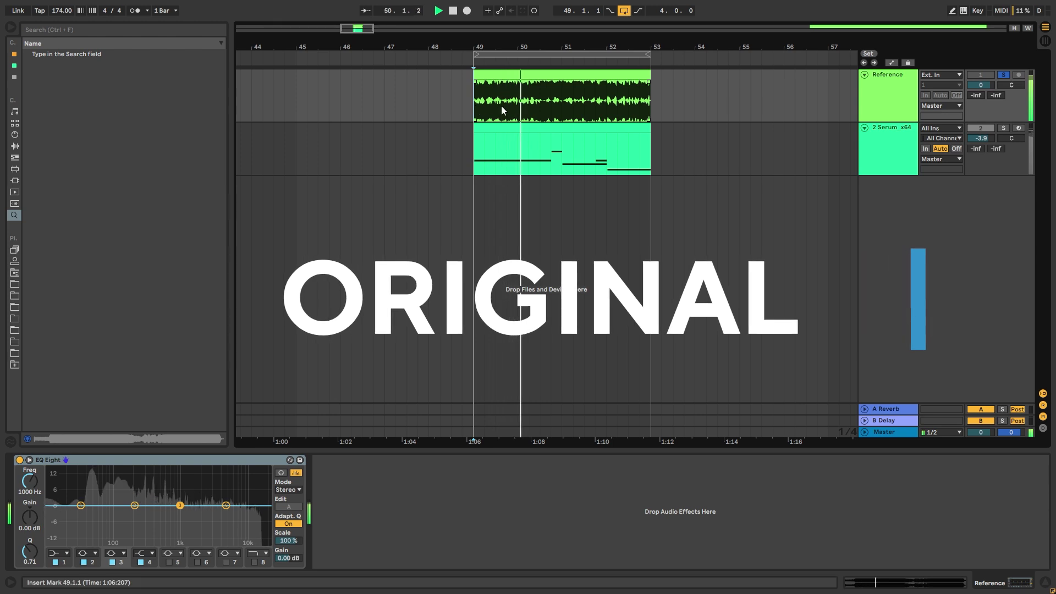
# Step: Solo the Serum track instead, play the recreation from bar 49, then stop
pyautogui.click(1003, 128)
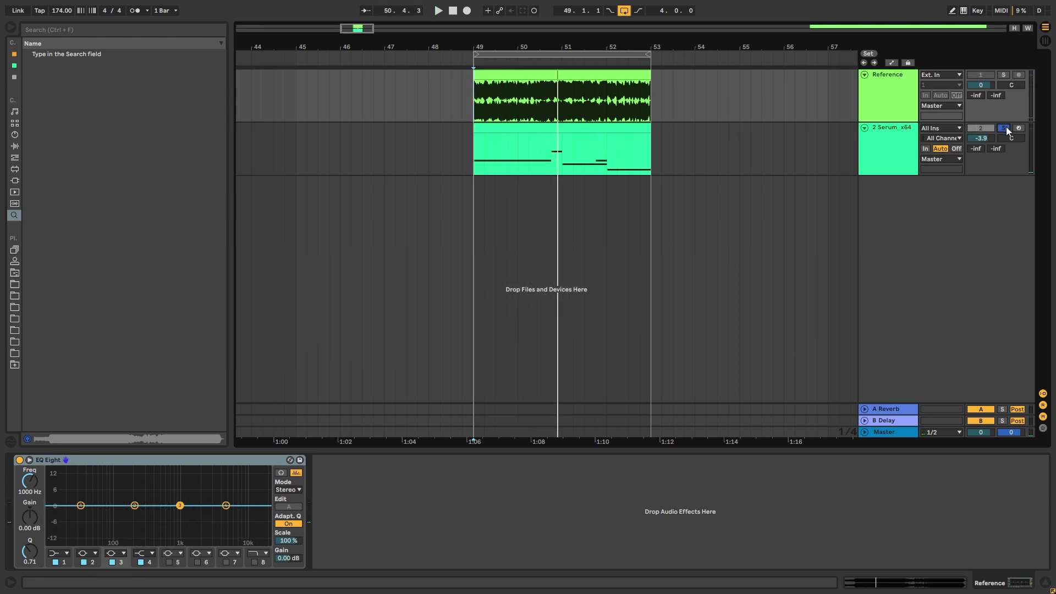
pyautogui.press('space')
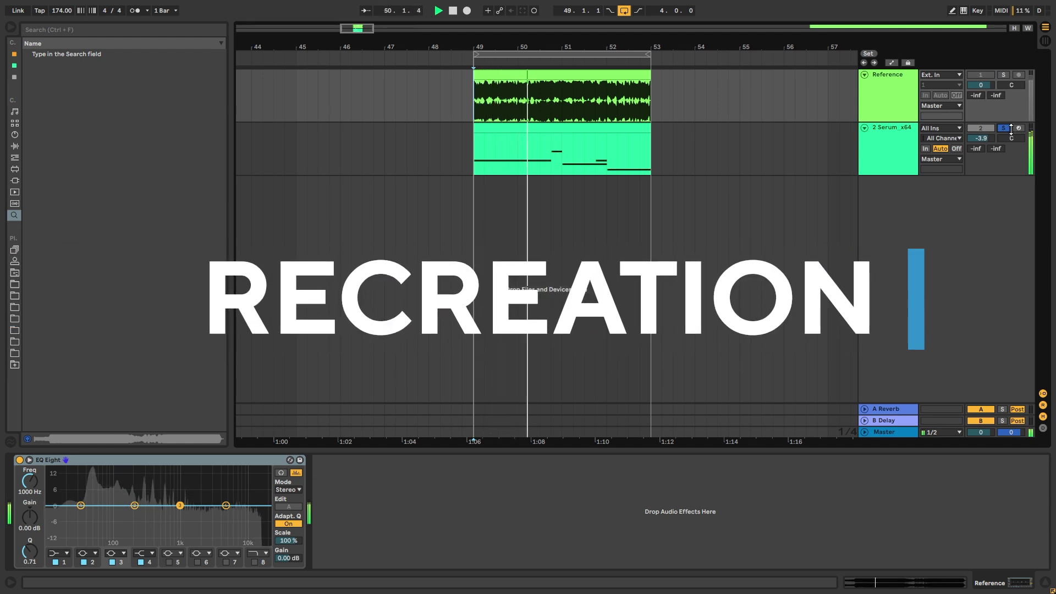
pyautogui.press('space')
pyautogui.click(1004, 127)
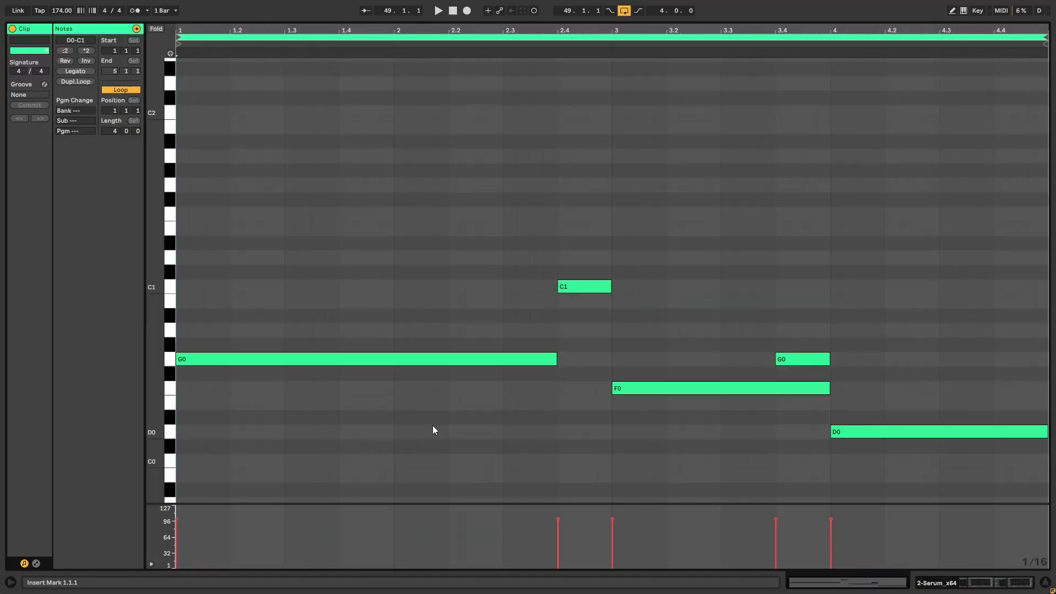
# Step: Play the G0–C1 bassline MIDI clip to hear it
pyautogui.press('space')
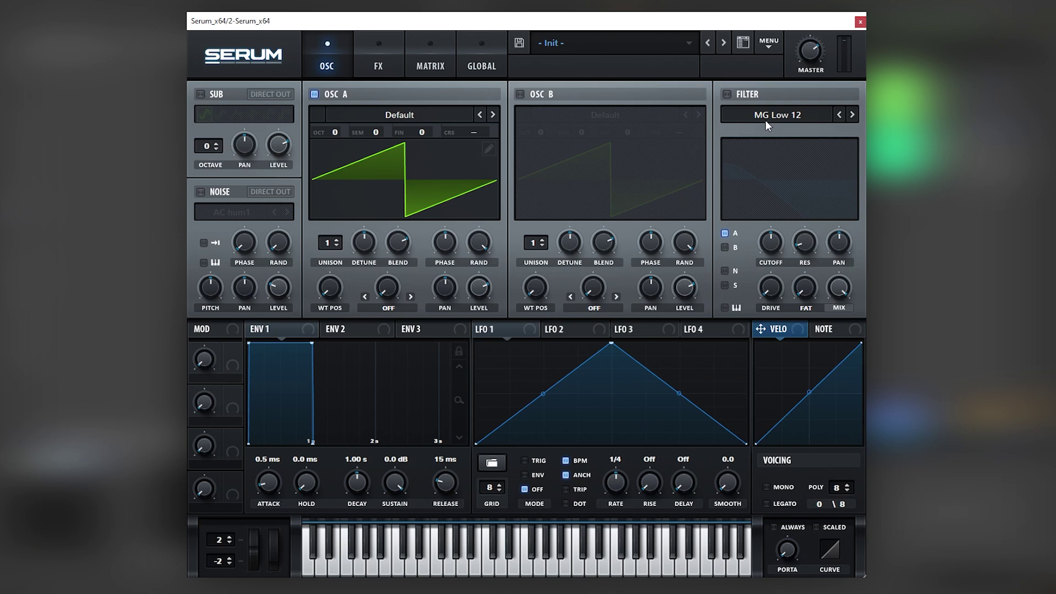
# Step: Load the Analog > Basic Shapes wavetable into oscillator A and open its table editor
pyautogui.click(438, 113)
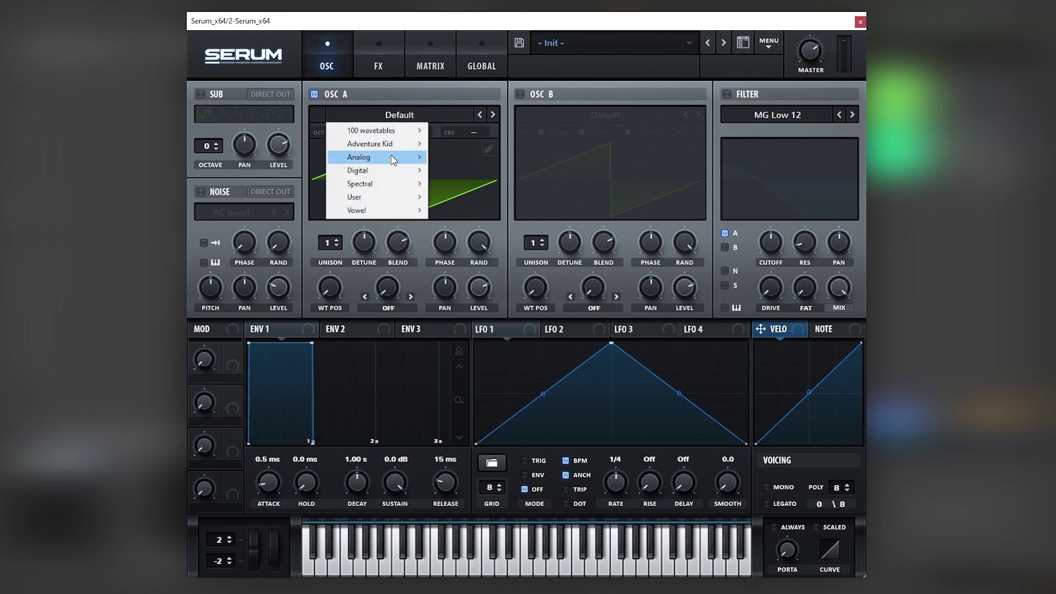
pyautogui.moveTo(380, 167)
pyautogui.click(468, 207)
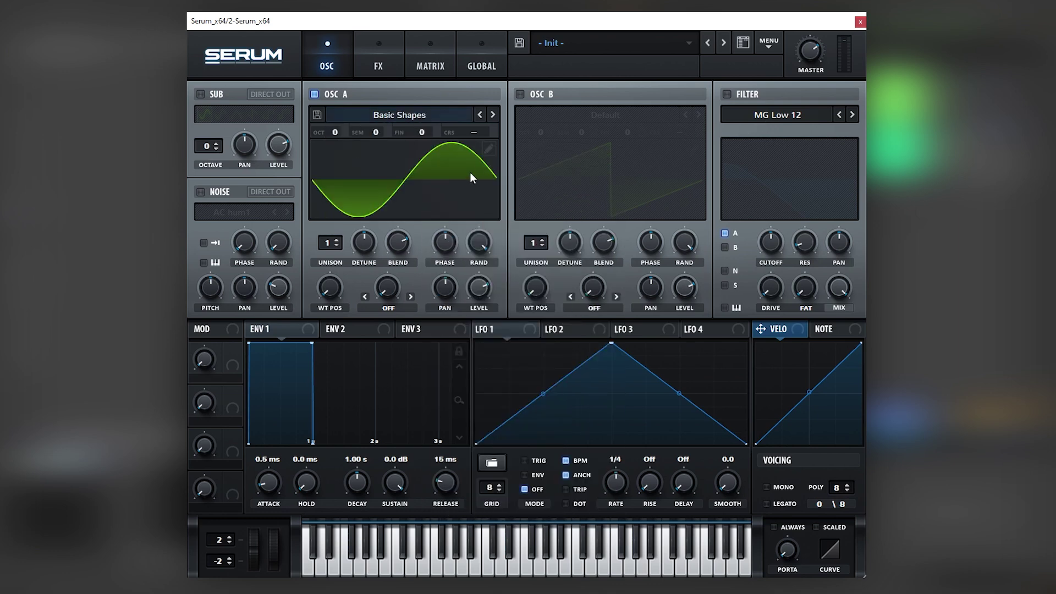
pyautogui.click(488, 149)
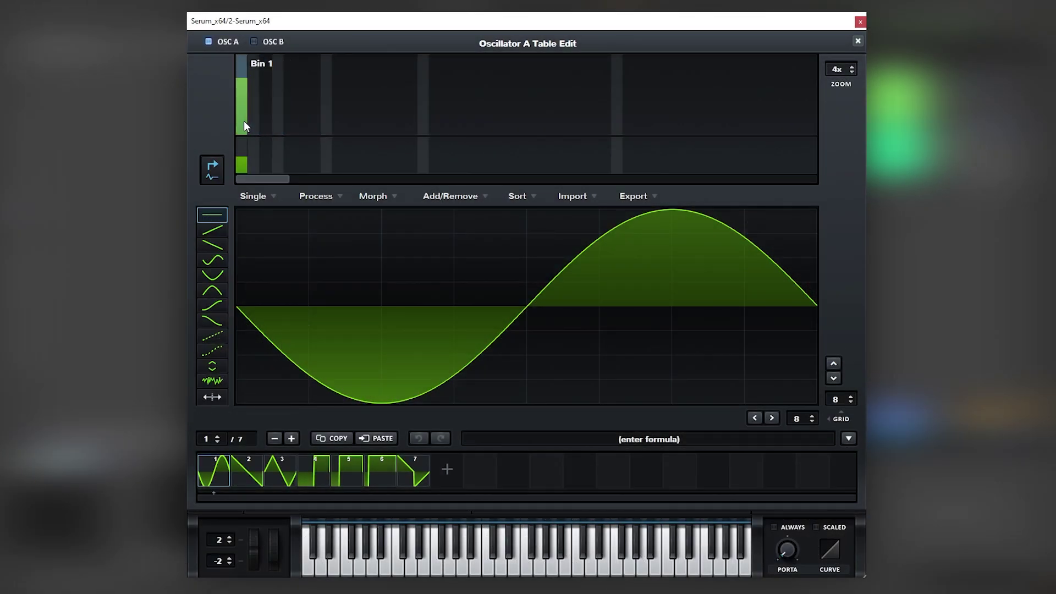
# Step: Zero bin 1 and draw harmonics 4, 6, 8, 12, 16, 24 and 32 in oscillator A's table
pyautogui.moveTo(243, 120); pyautogui.dragTo(237, 182)
pyautogui.moveTo(282, 119); pyautogui.dragTo(282, 104)
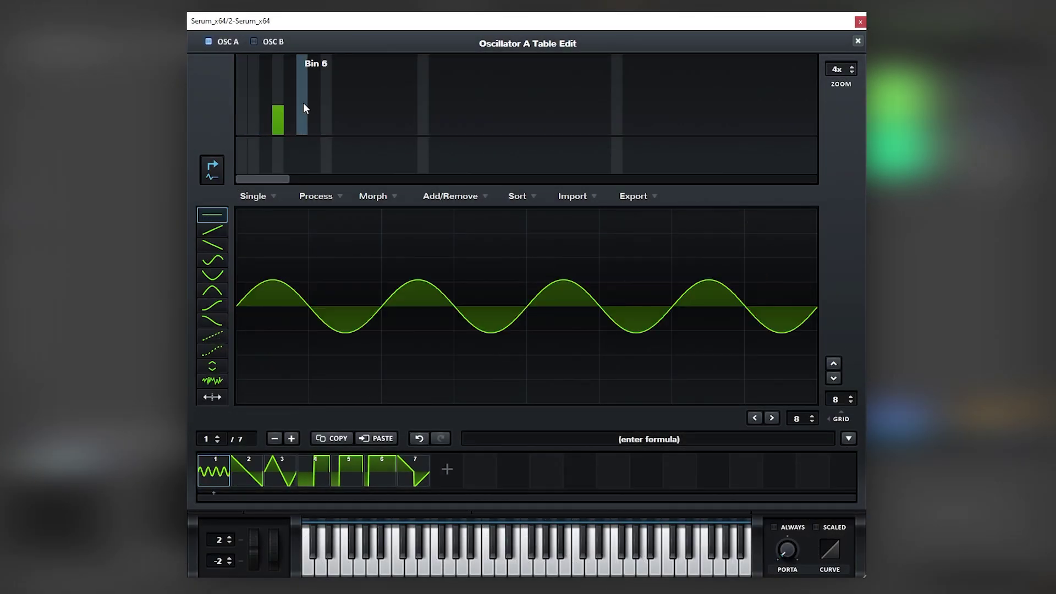
pyautogui.click(303, 103)
pyautogui.click(330, 103)
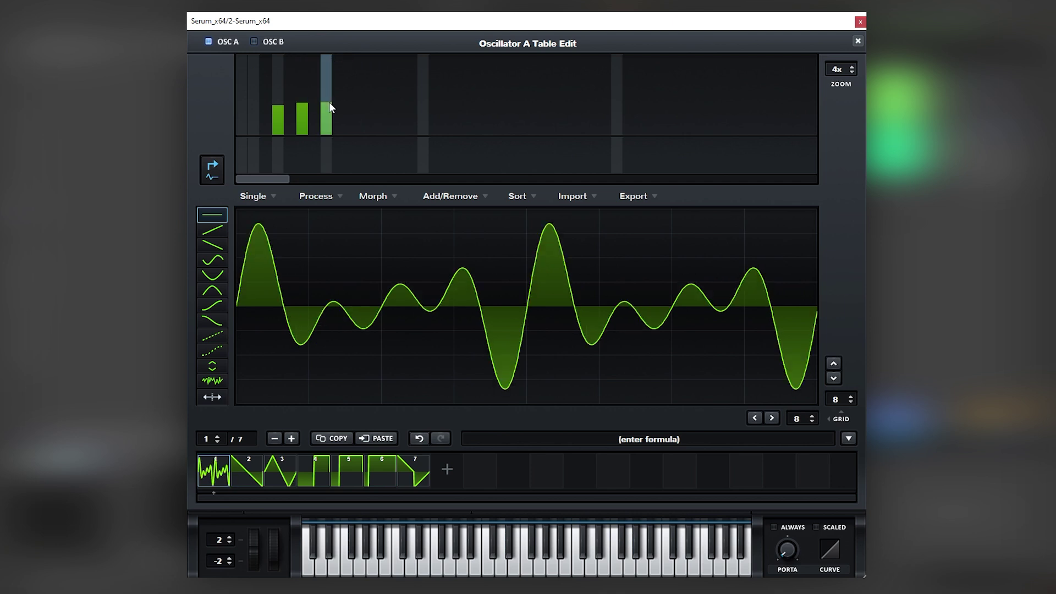
pyautogui.click(372, 104)
pyautogui.click(424, 106)
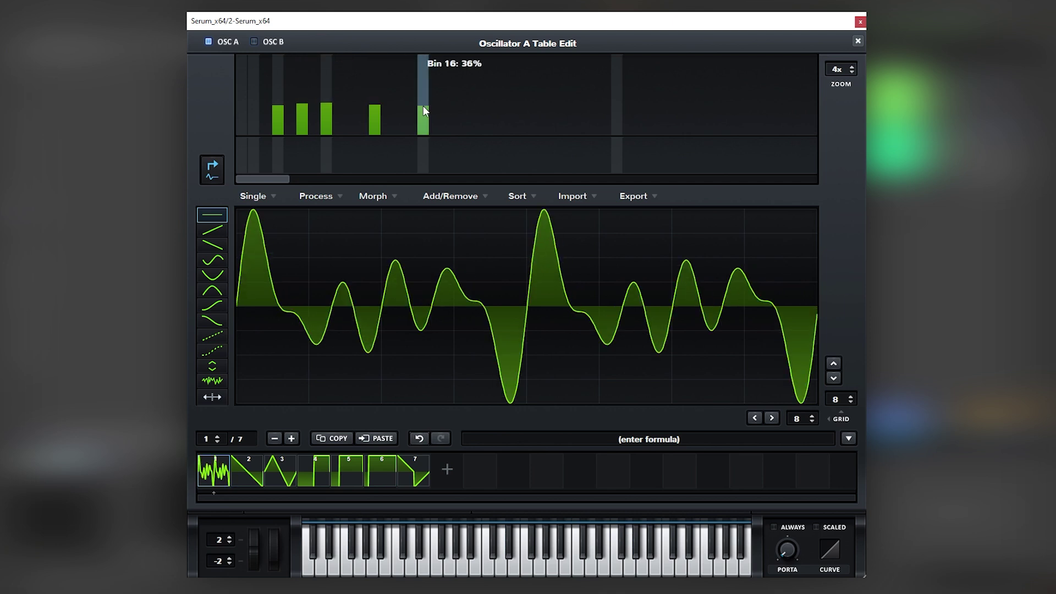
pyautogui.click(523, 121)
pyautogui.click(622, 131)
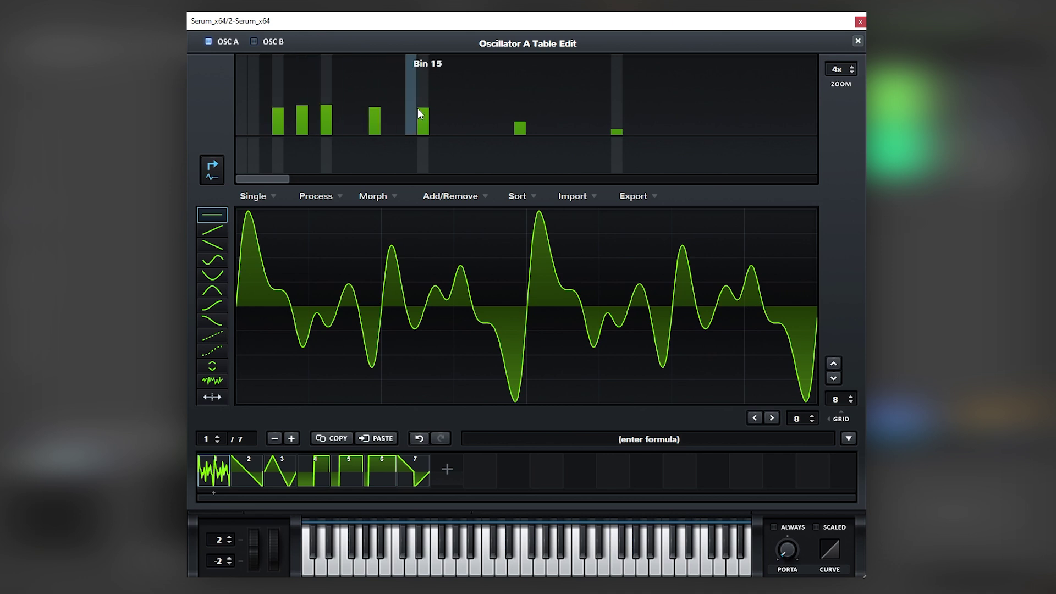
pyautogui.click(855, 41)
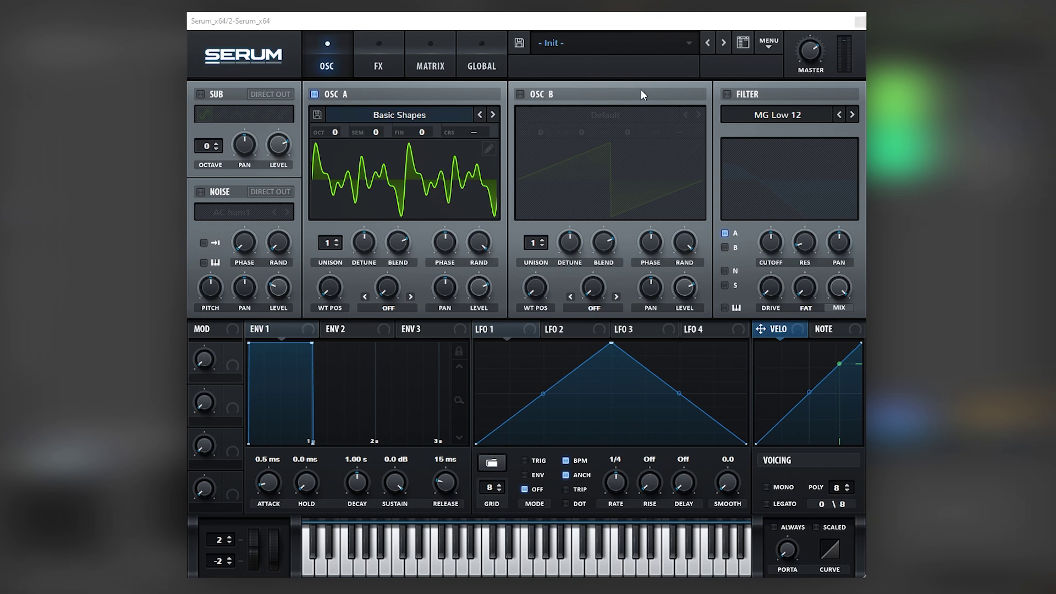
# Step: Enable oscillator B with the Basic Shapes wavetable and open its table editor
pyautogui.click(520, 94)
pyautogui.click(566, 115)
pyautogui.moveTo(591, 170)
pyautogui.click(690, 212)
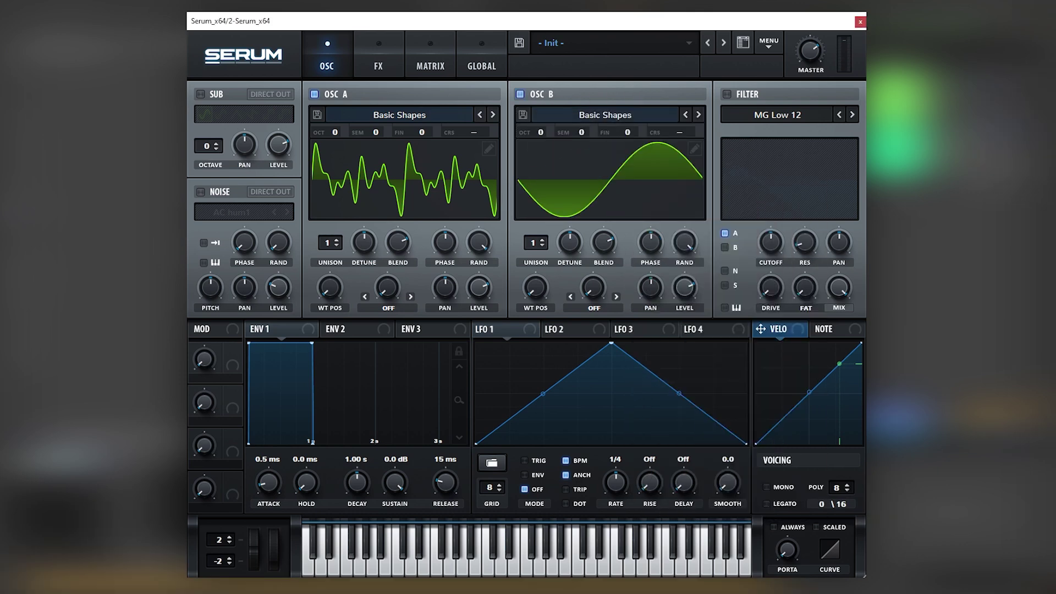
pyautogui.click(694, 149)
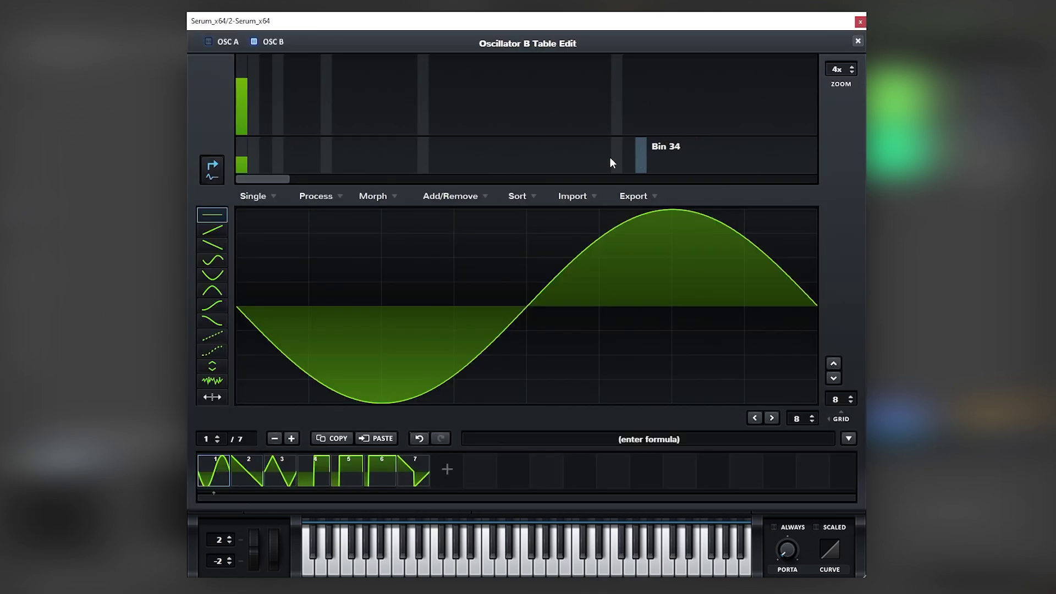
# Step: Reset bin 1's phase and add the 3rd and 6th harmonics to oscillator B's sine
pyautogui.click(240, 173)
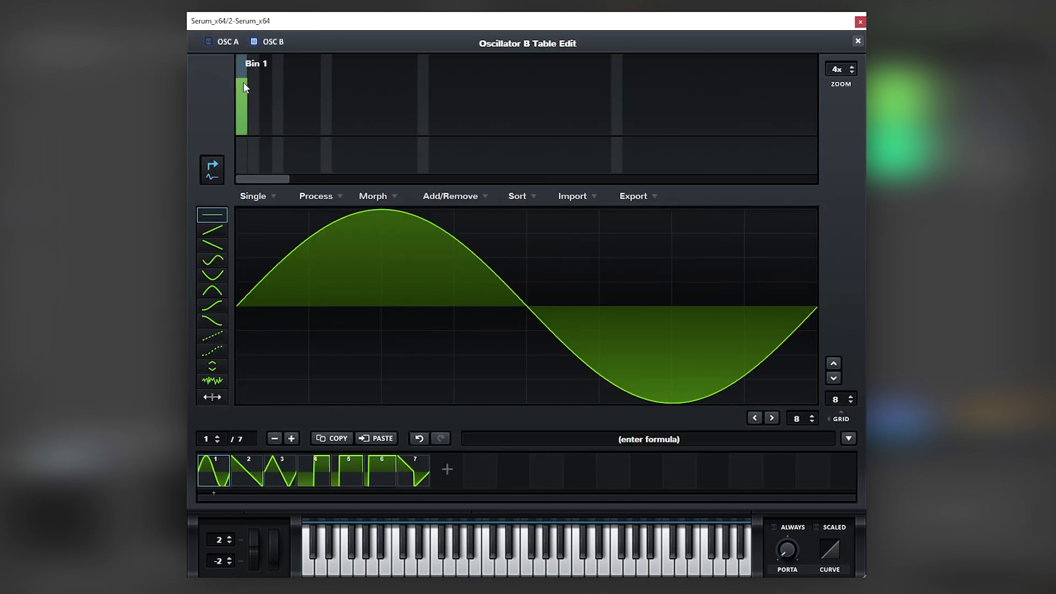
pyautogui.moveTo(264, 112); pyautogui.dragTo(266, 109)
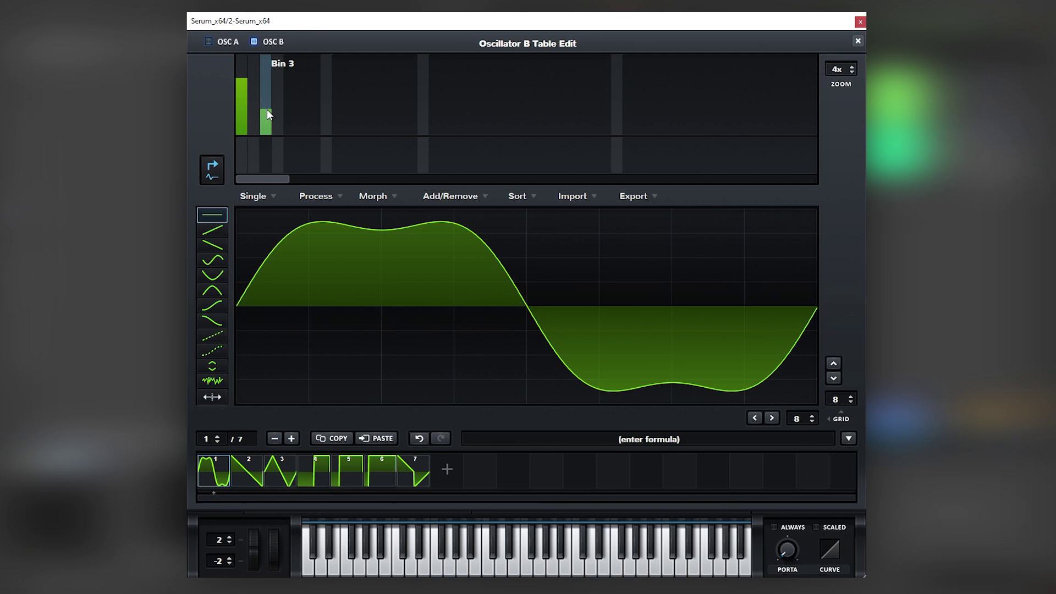
pyautogui.click(305, 115)
pyautogui.click(305, 118)
pyautogui.click(858, 40)
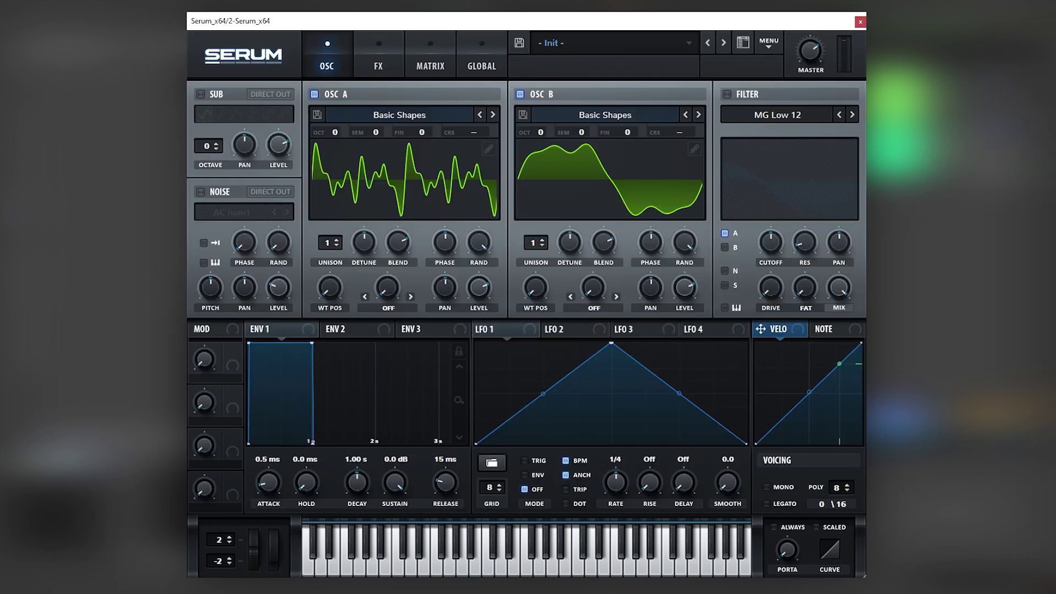
# Step: Enable the sub oscillator and the noise oscillator with the BrightWhite sample
pyautogui.click(207, 97)
pyautogui.click(201, 192)
pyautogui.click(231, 212)
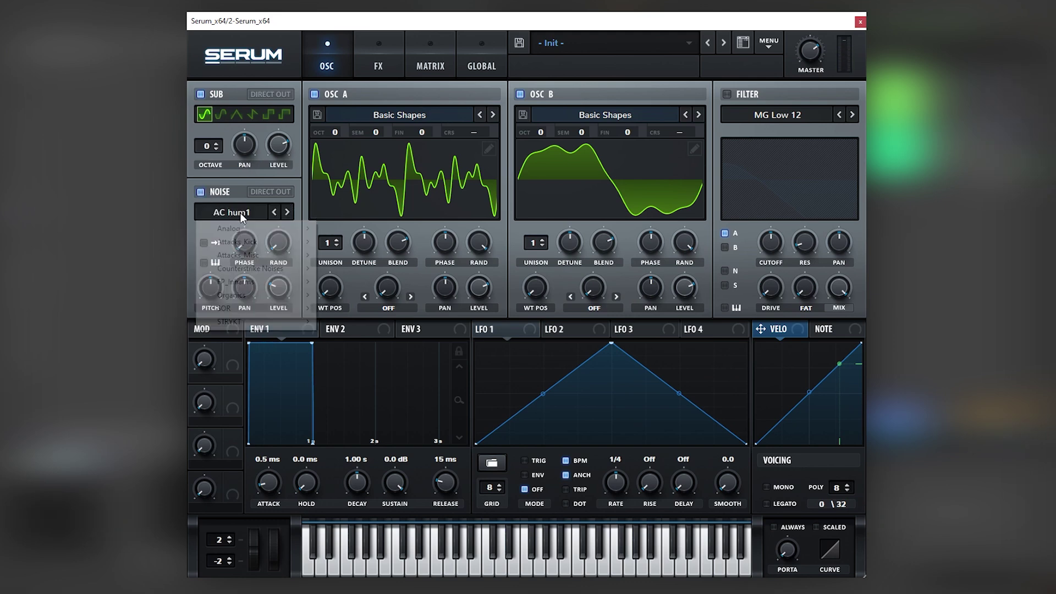
pyautogui.moveTo(278, 236)
pyautogui.click(380, 278)
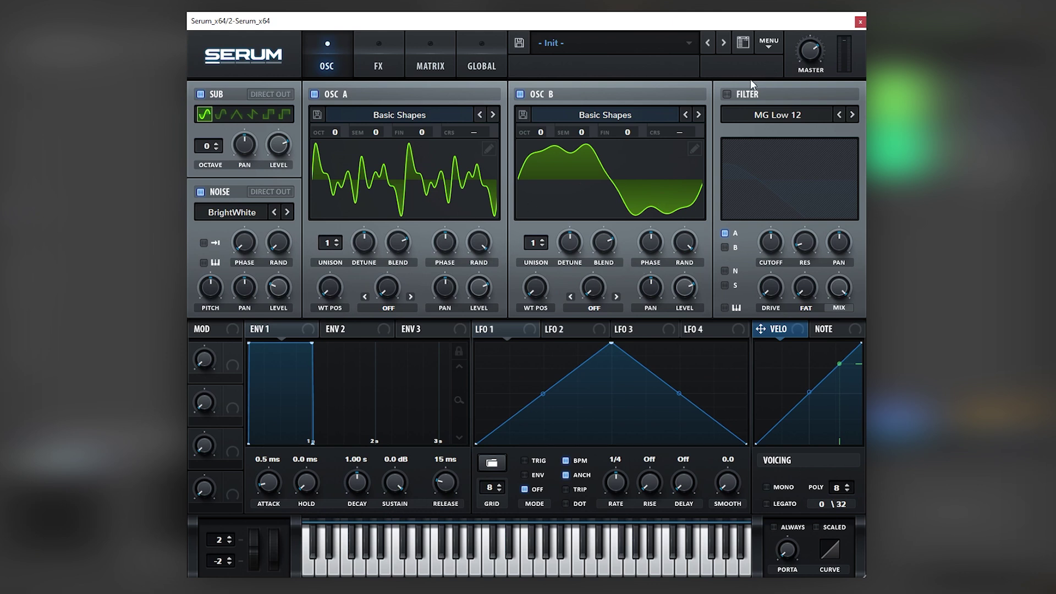
# Step: Turn on the filter at about 3173 Hz cutoff, modulated by a note-triggered LFO 1
pyautogui.click(748, 95)
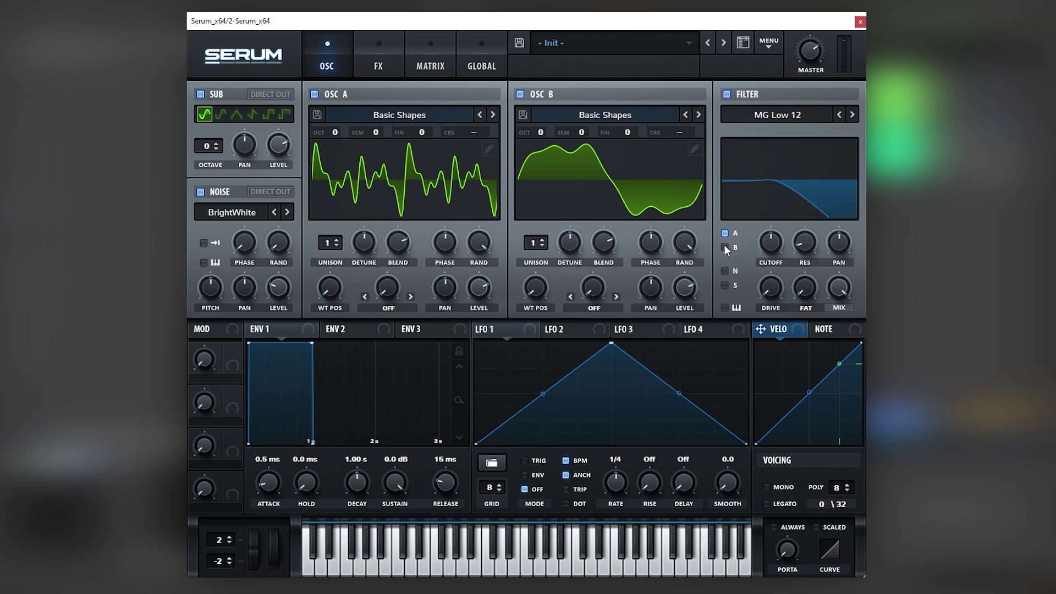
pyautogui.moveTo(773, 246); pyautogui.dragTo(773, 261)
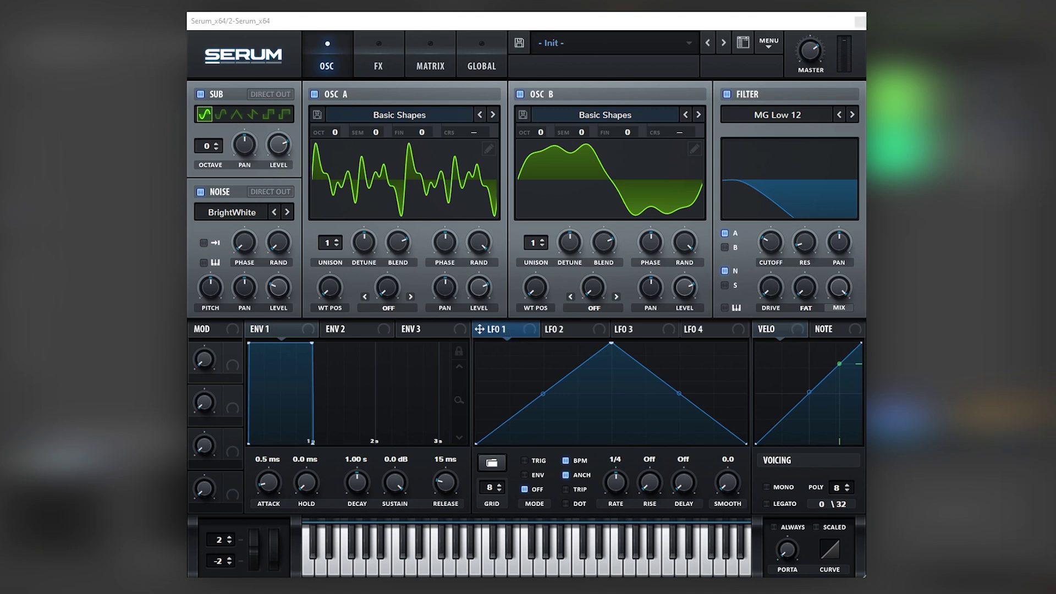
pyautogui.moveTo(770, 242)
pyautogui.mouseDown()
pyautogui.moveTo(770, 230)
pyautogui.moveTo(770, 251)
pyautogui.mouseUp()
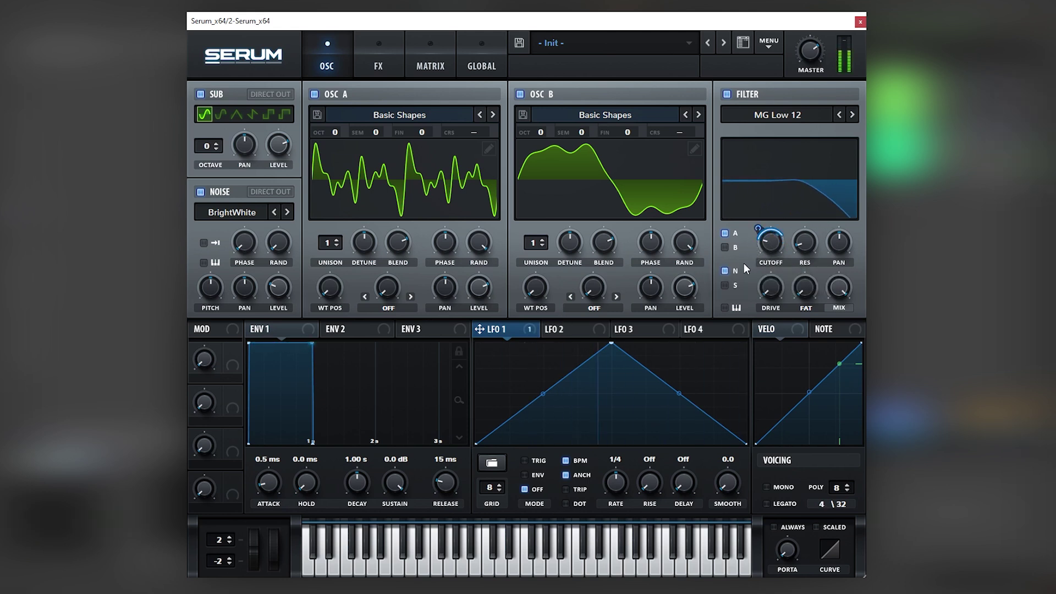
pyautogui.click(536, 462)
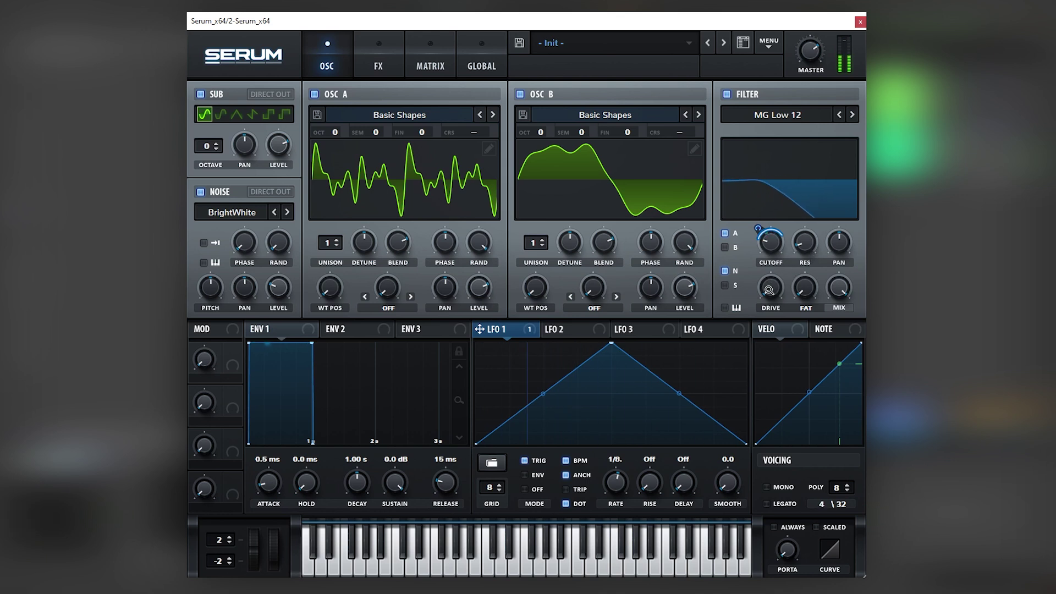
# Step: Raise the filter drive, switch the synth to mono, and add portamento glide
pyautogui.moveTo(769, 288)
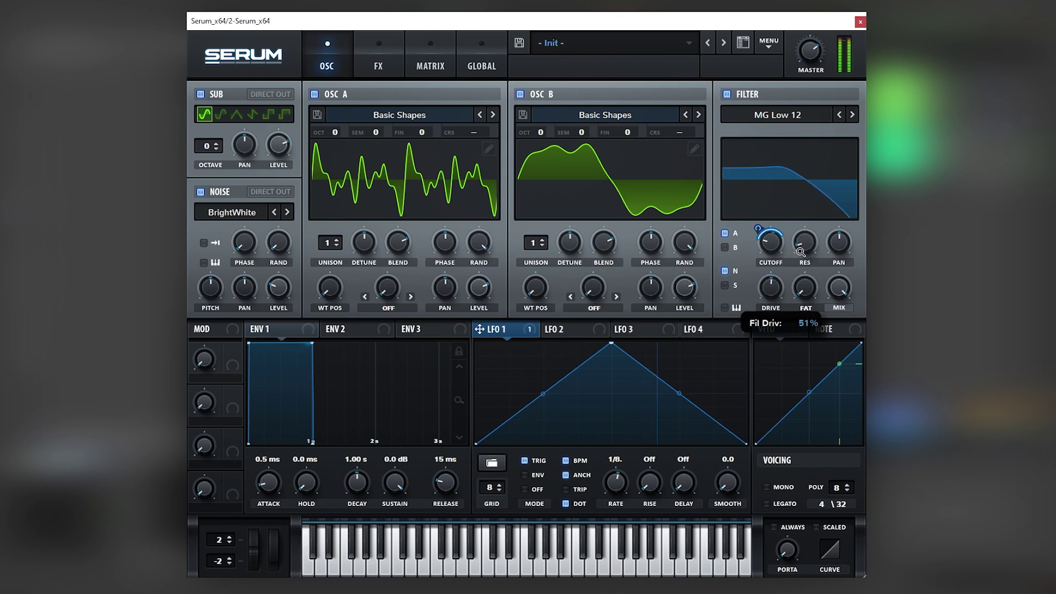
pyautogui.moveTo(770, 287); pyautogui.dragTo(776, 282)
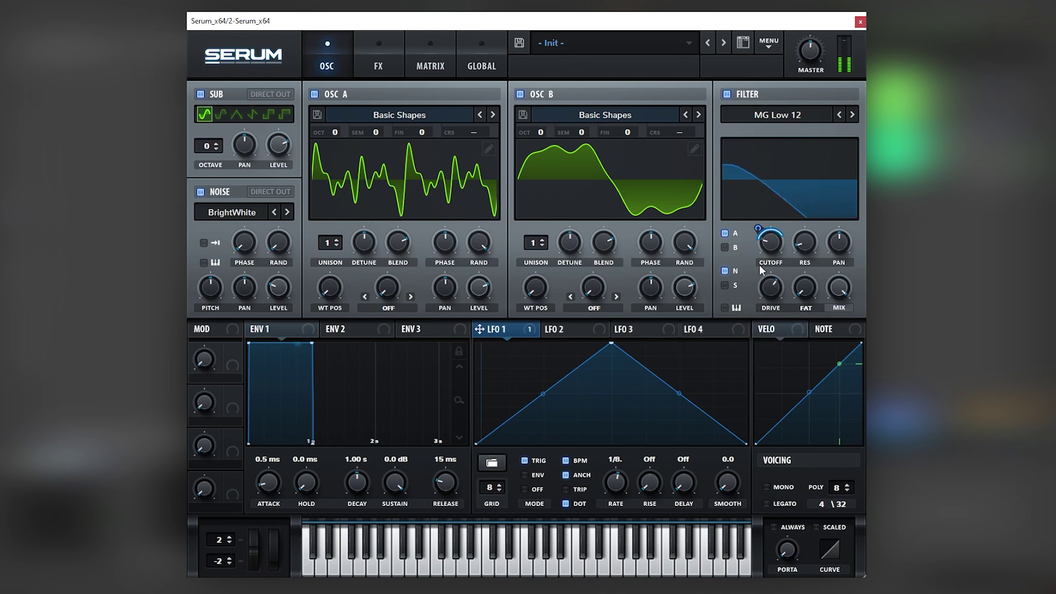
pyautogui.click(787, 488)
pyautogui.moveTo(781, 557)
pyautogui.moveTo(784, 545); pyautogui.dragTo(792, 531)
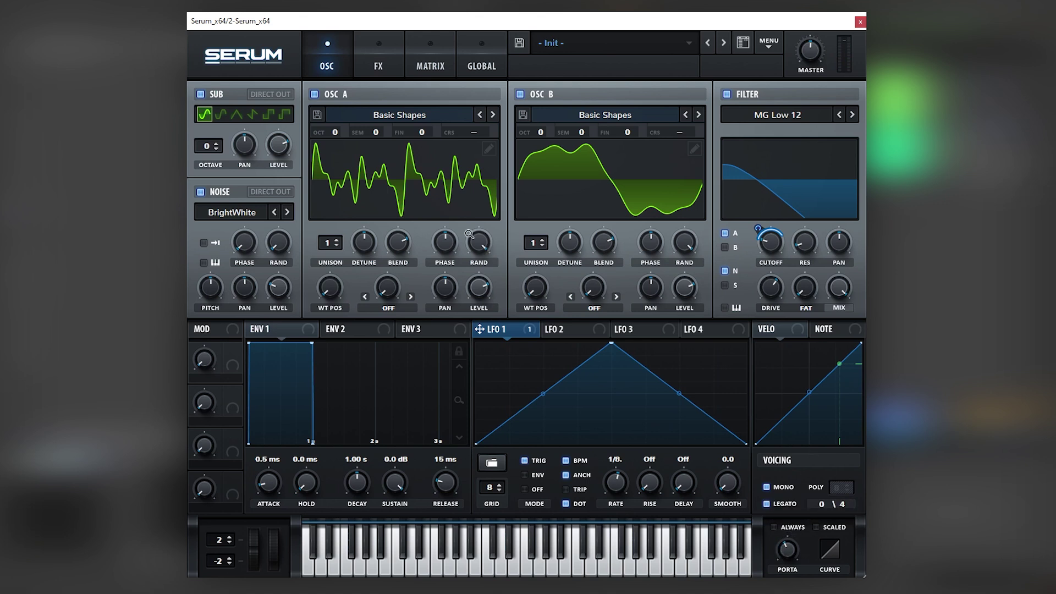
# Step: Enable the Distortion effect on the FX rack and raise its drive
pyautogui.click(381, 58)
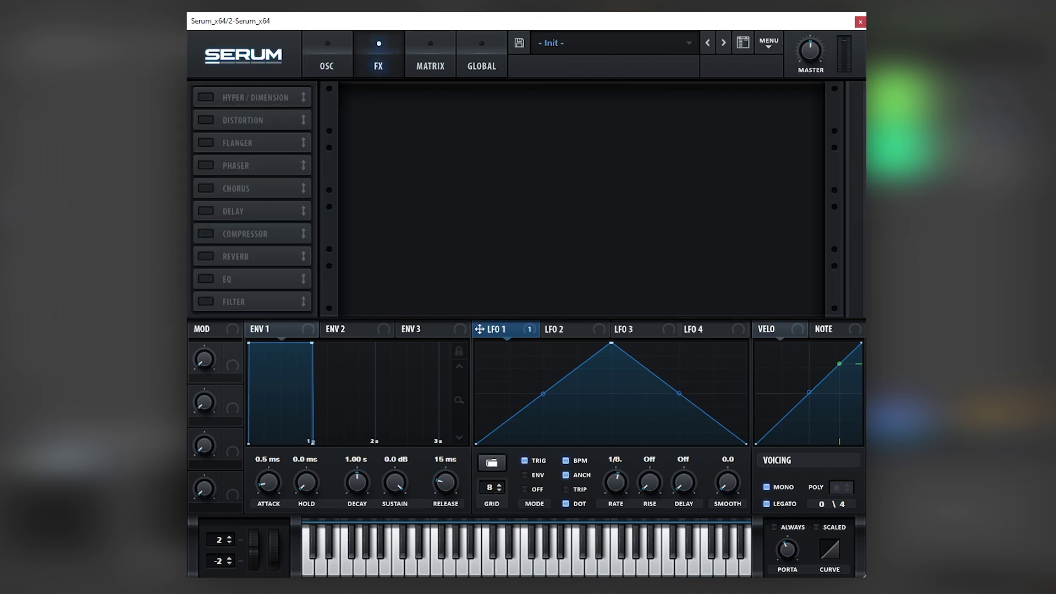
pyautogui.click(208, 118)
pyautogui.moveTo(680, 113); pyautogui.dragTo(697, 86)
# Step: Set the distortion filter to post, sweep it toward high-pass, and mix at 23%
pyautogui.click(528, 126)
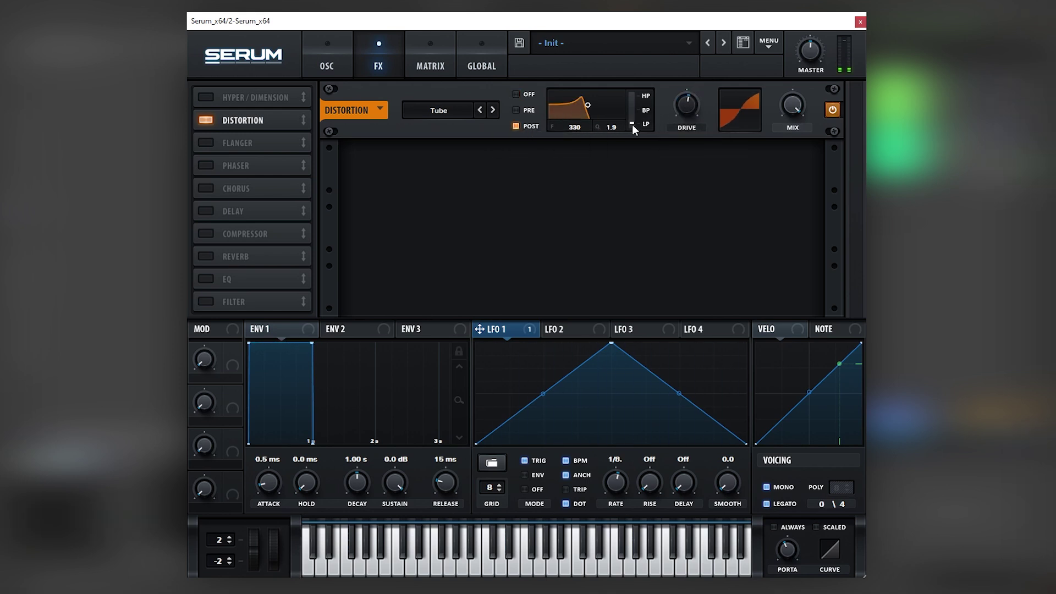
pyautogui.moveTo(633, 129); pyautogui.dragTo(589, 66)
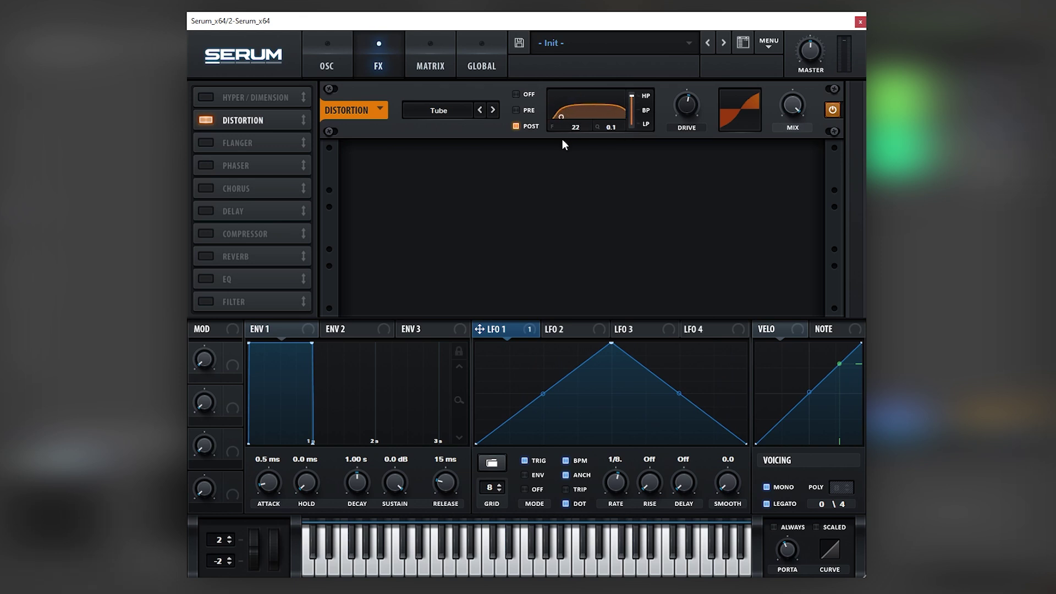
pyautogui.moveTo(562, 140); pyautogui.dragTo(563, 138)
pyautogui.moveTo(789, 102); pyautogui.dragTo(789, 104)
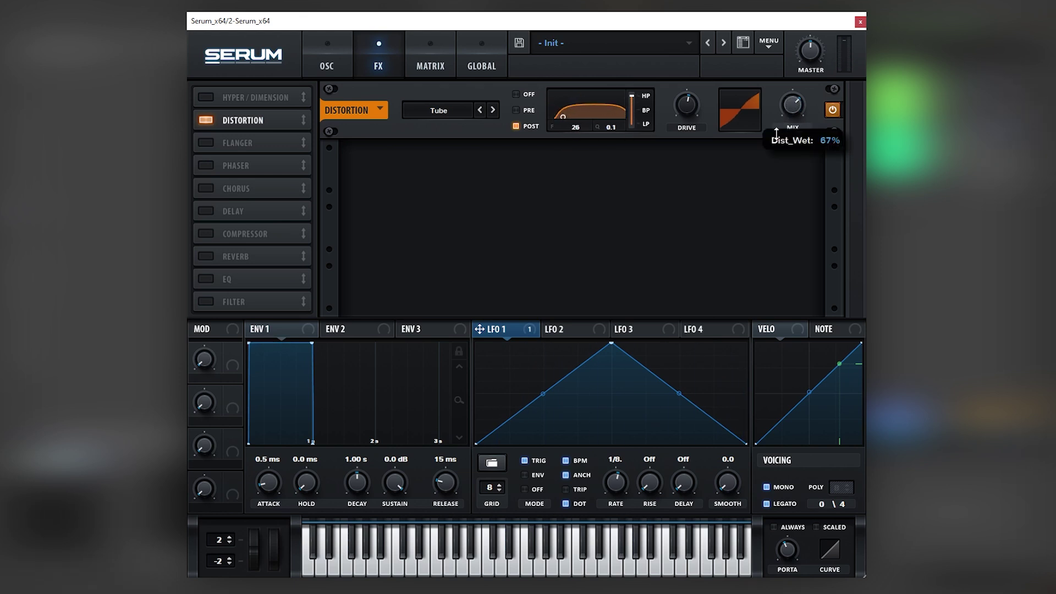
pyautogui.moveTo(764, 166); pyautogui.dragTo(759, 177)
pyautogui.moveTo(789, 109)
pyautogui.mouseDown()
pyautogui.moveTo(797, 91)
pyautogui.moveTo(789, 110)
pyautogui.mouseUp()
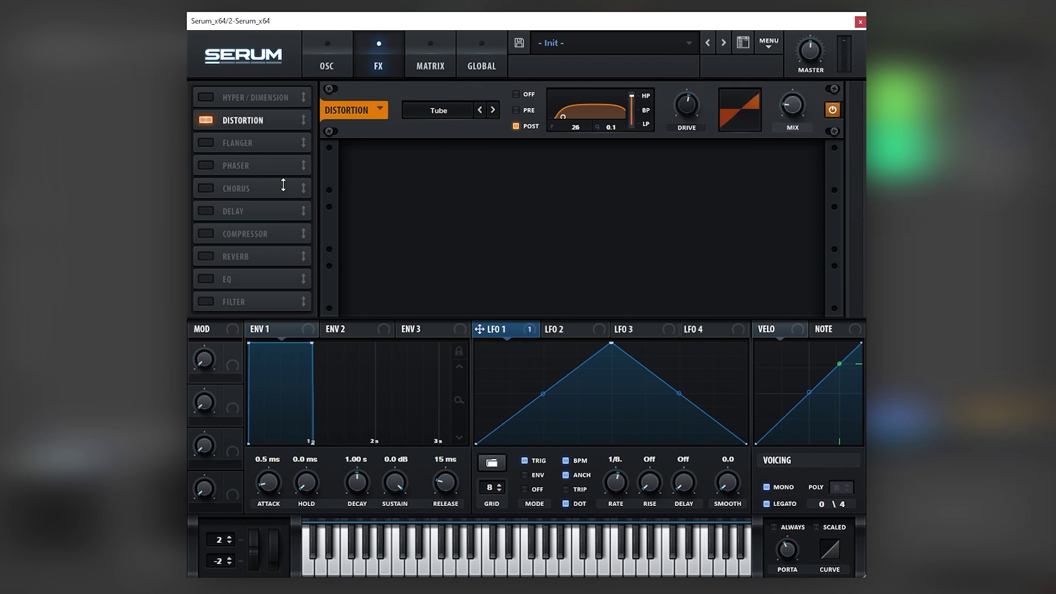
# Step: Turn on the Chorus and Compressor modules in the FX list
pyautogui.click(207, 188)
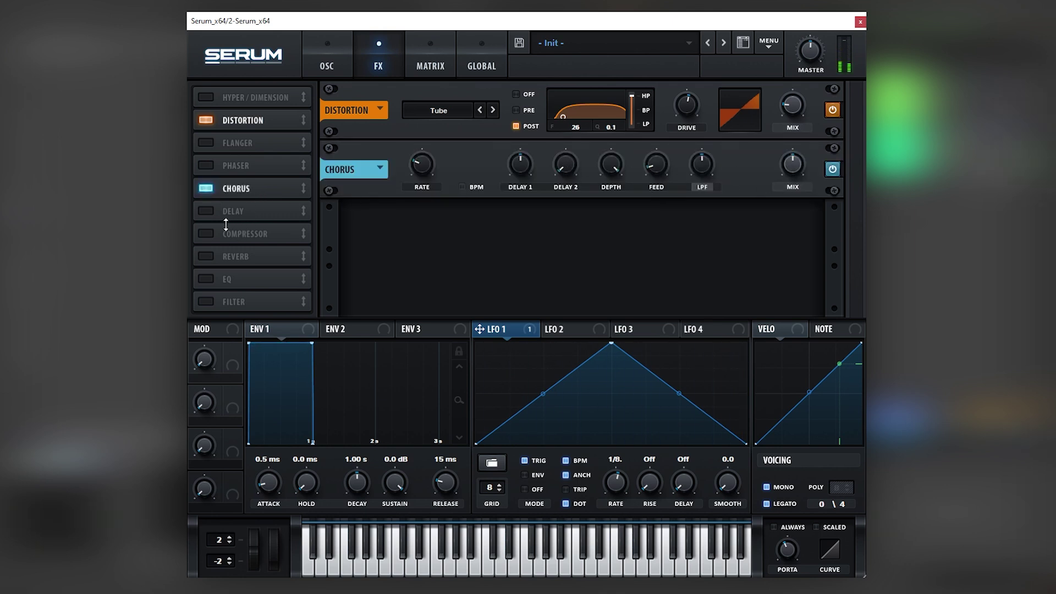
pyautogui.click(206, 233)
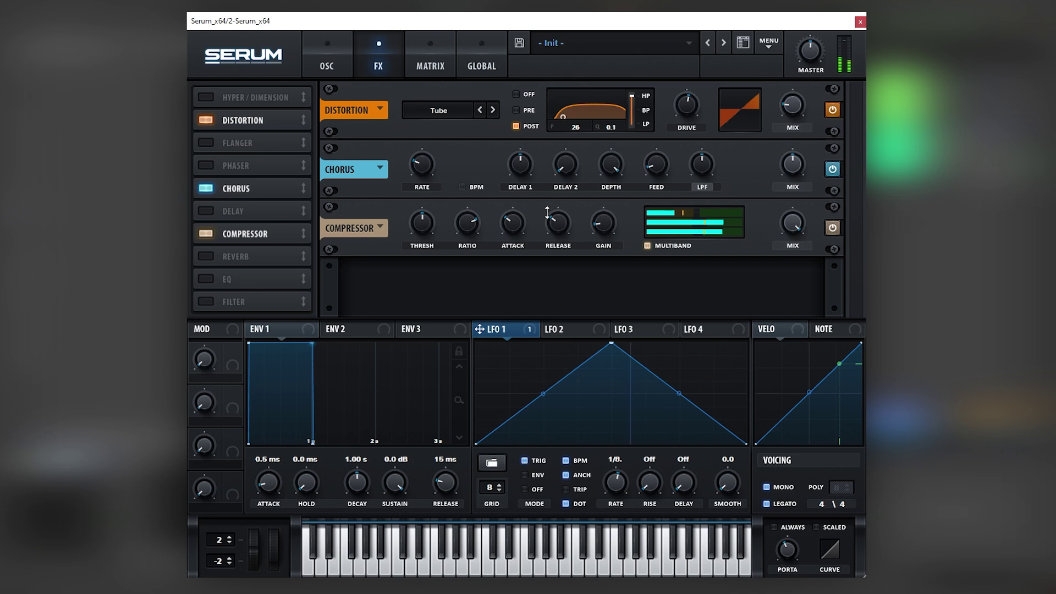
# Step: Route LFO 1 to the noise oscillator's level knob, then return to the FX rack
pyautogui.click(332, 61)
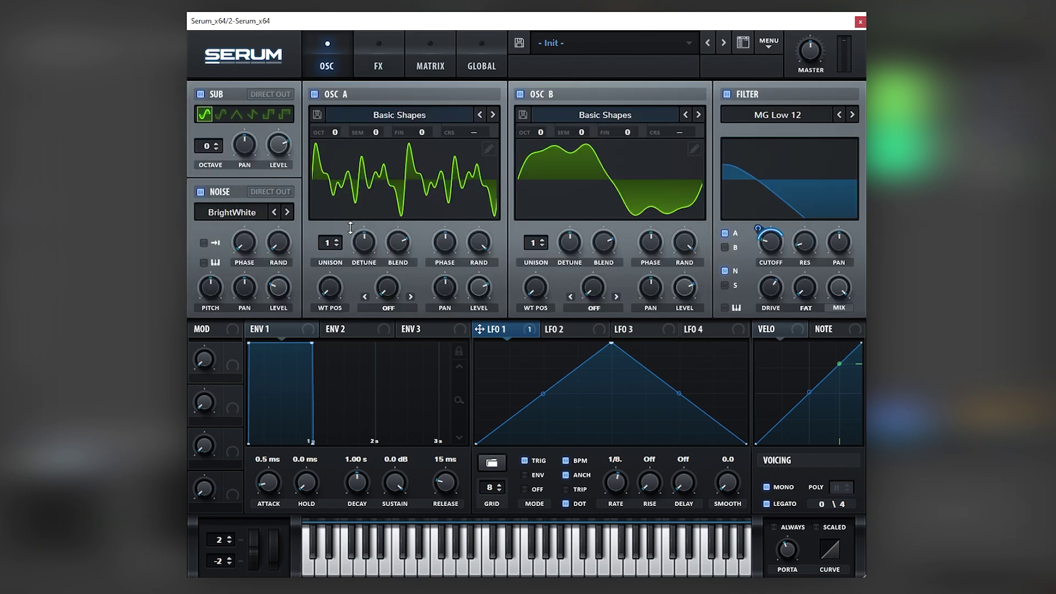
pyautogui.moveTo(285, 282)
pyautogui.moveTo(480, 330); pyautogui.dragTo(278, 287)
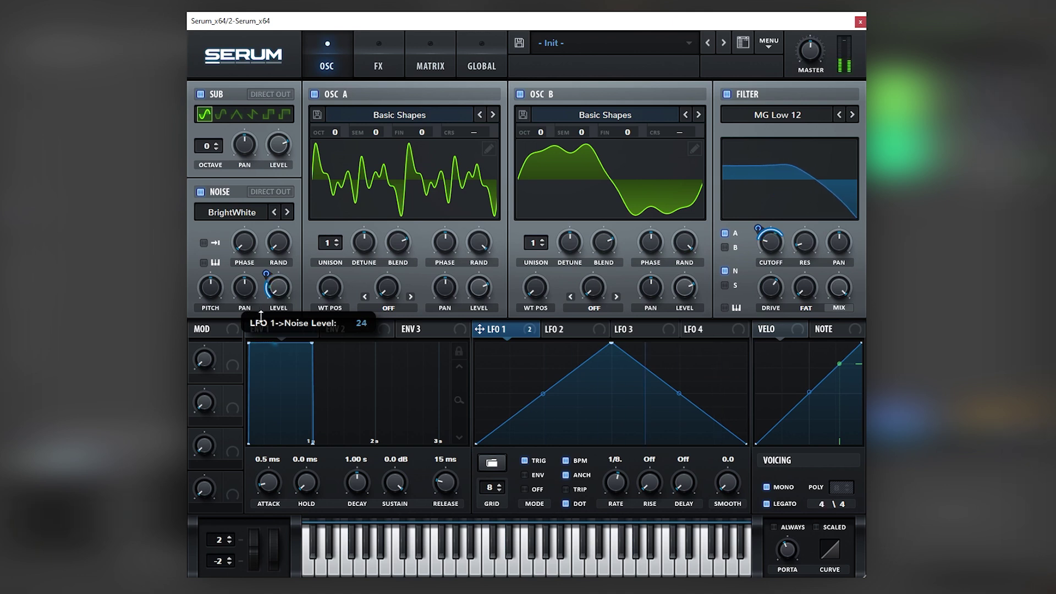
pyautogui.click(376, 65)
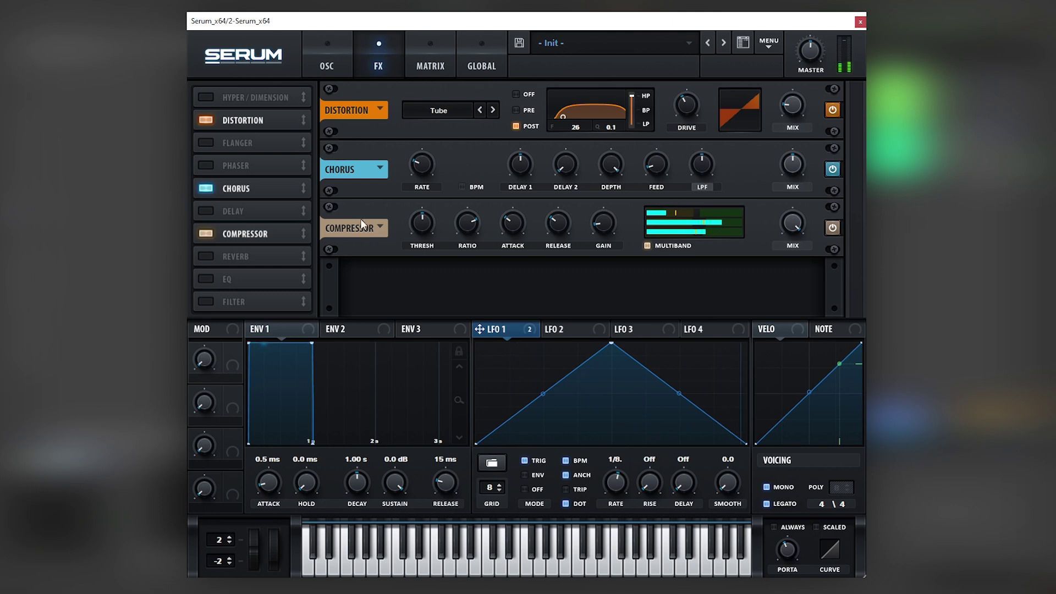
# Step: Enable Reverb with its mix set, and add a Filter whose cutoff LFO 1 modulates
pyautogui.click(235, 256)
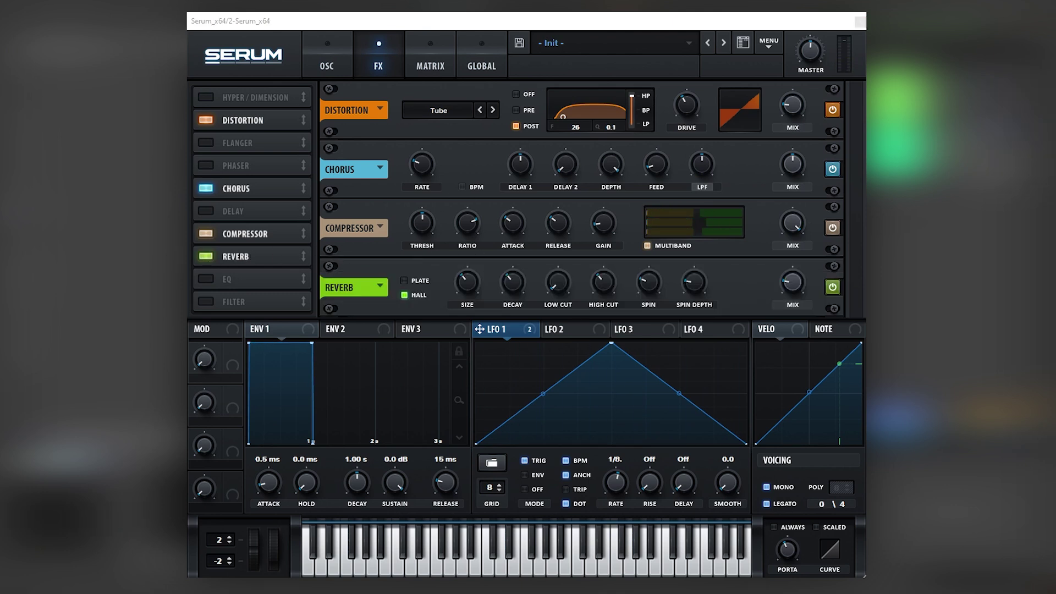
pyautogui.moveTo(791, 281)
pyautogui.mouseDown()
pyautogui.moveTo(793, 265)
pyautogui.moveTo(793, 277)
pyautogui.mouseUp()
pyautogui.moveTo(203, 300); pyautogui.dragTo(231, 265)
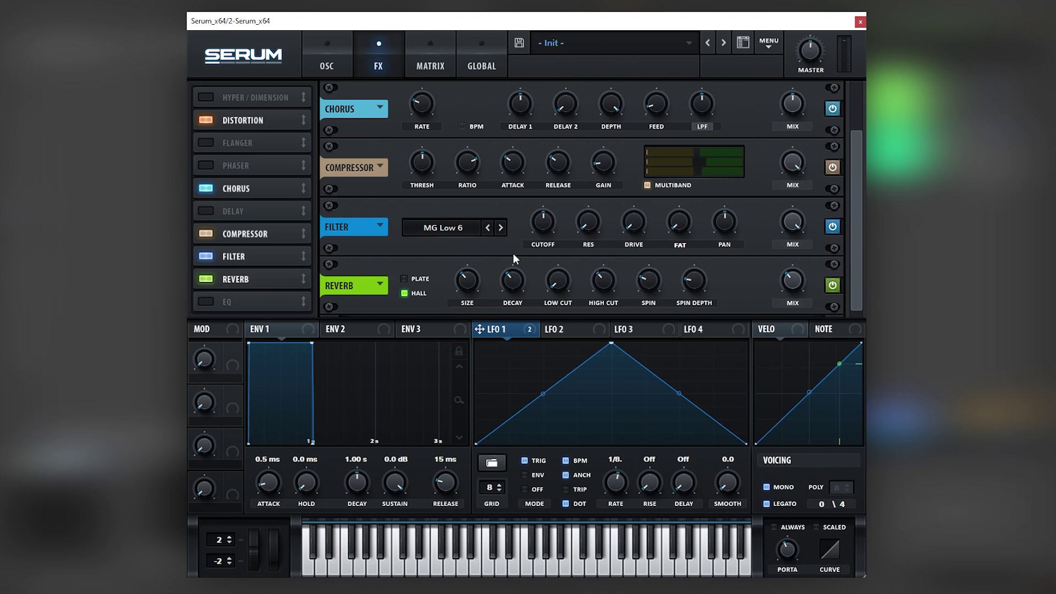
pyautogui.moveTo(537, 236); pyautogui.dragTo(538, 229)
pyautogui.moveTo(532, 207); pyautogui.dragTo(527, 232)
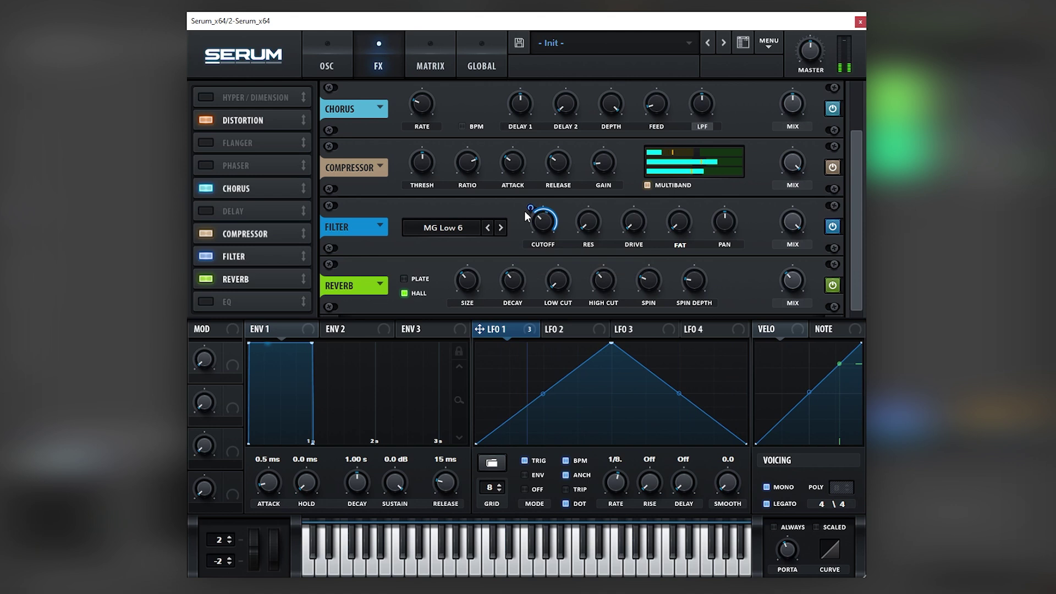
# Step: Enable the EQ, place it ahead of the reverb, and boost its upper-band peak
pyautogui.click(207, 302)
pyautogui.moveTo(216, 302); pyautogui.dragTo(250, 255)
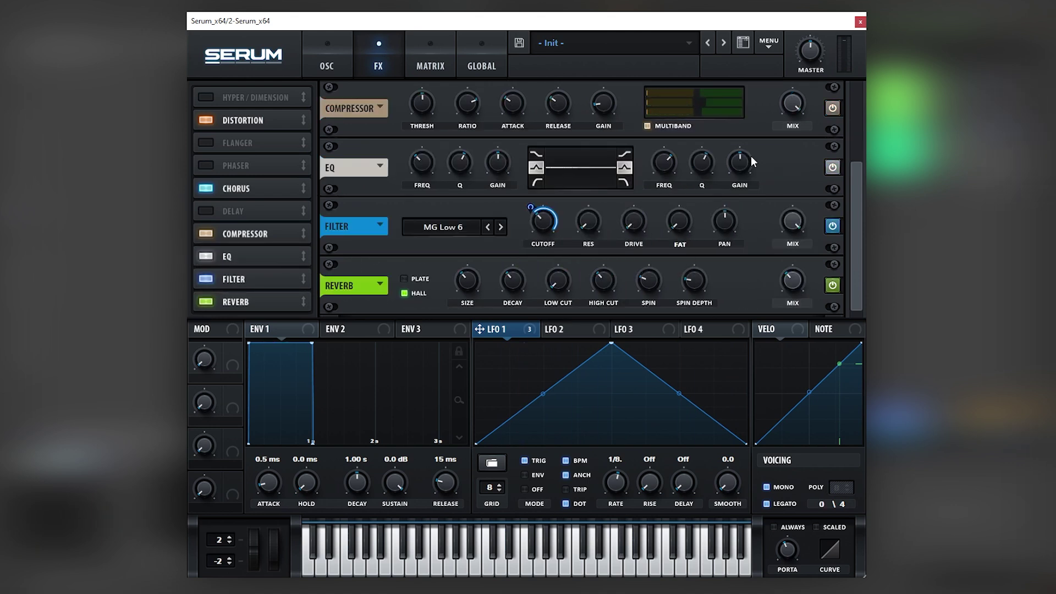
pyautogui.moveTo(753, 161); pyautogui.dragTo(750, 130)
pyautogui.moveTo(663, 163)
pyautogui.mouseDown()
pyautogui.moveTo(656, 176)
pyautogui.moveTo(664, 163)
pyautogui.mouseUp()
# Step: Inspect Oscillator A's wavetable harmonics in Table Edit, then close the editor and Serum
pyautogui.click(332, 59)
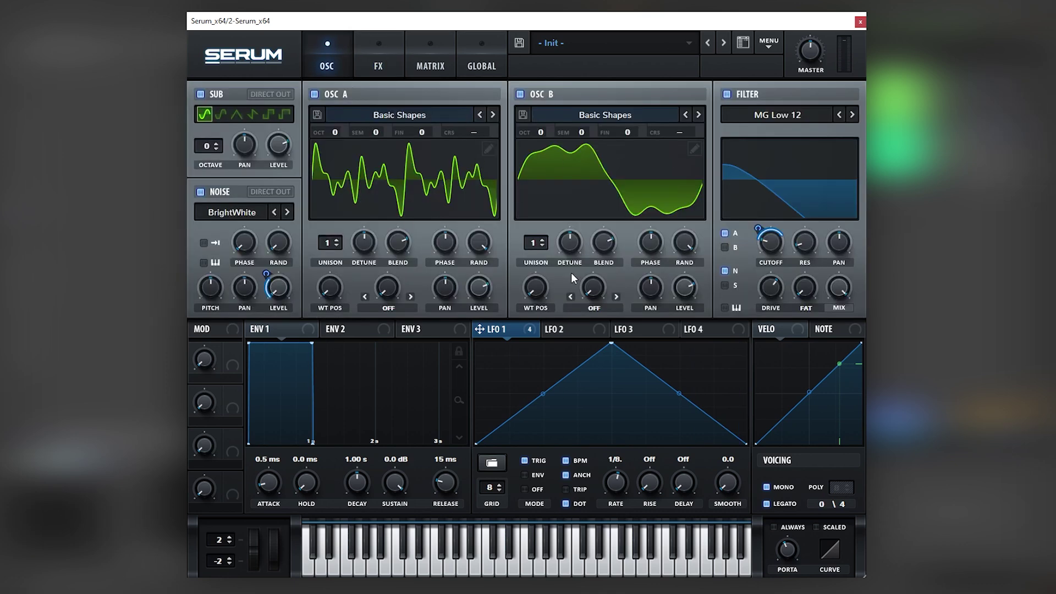
pyautogui.click(485, 148)
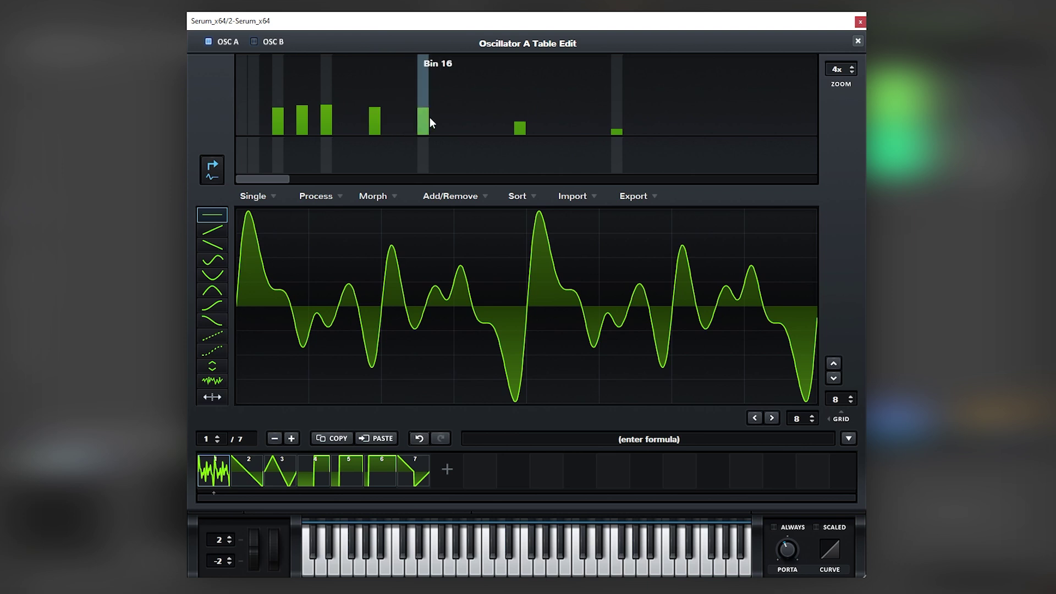
pyautogui.click(858, 40)
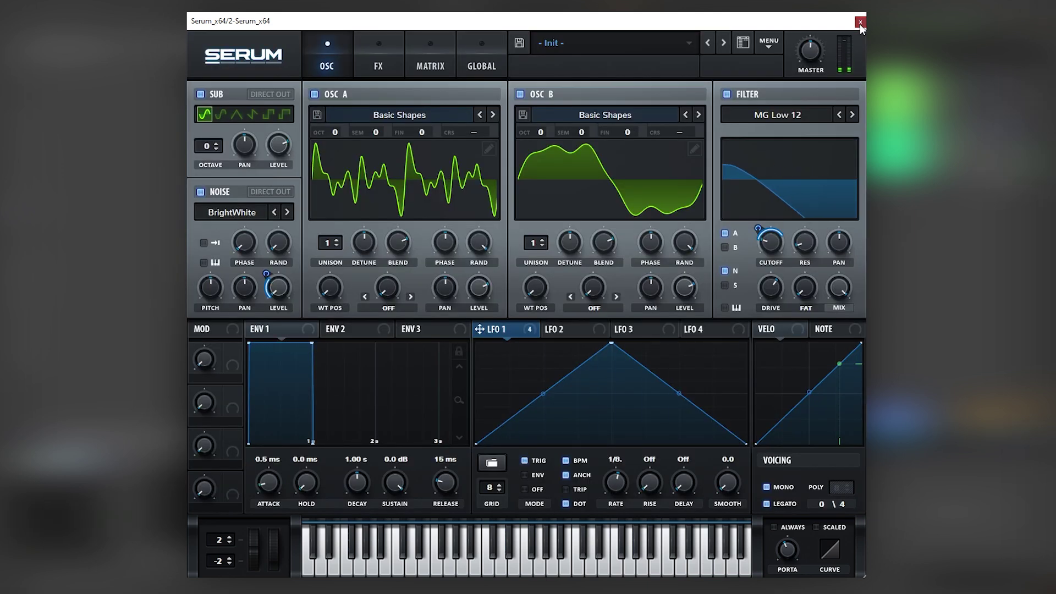
pyautogui.click(859, 22)
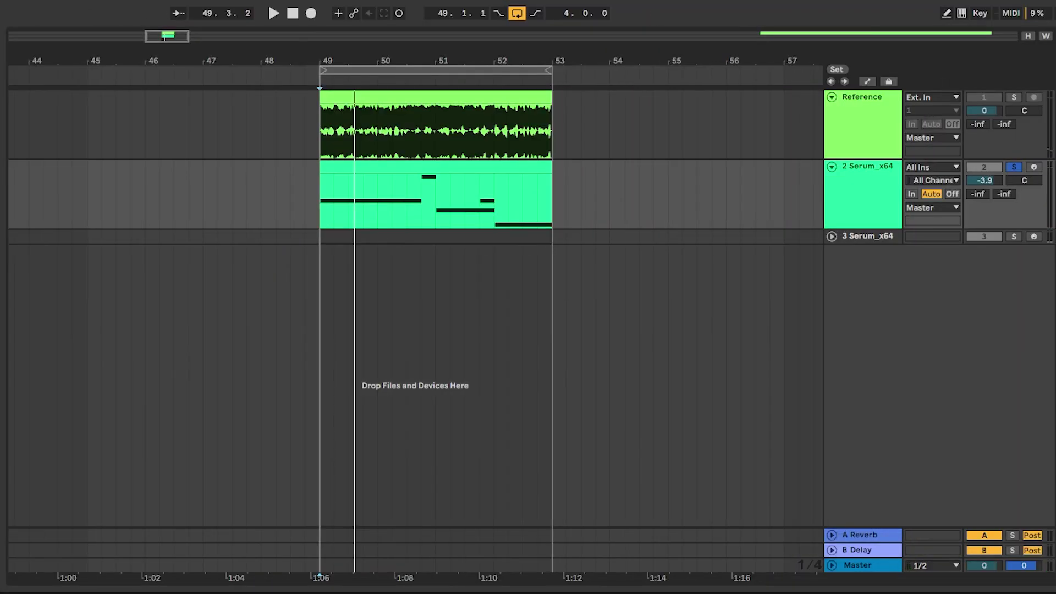
# Step: Show the Serum track's automation envelopes and play the loop to hear the EQ frequency automation
pyautogui.press('a')
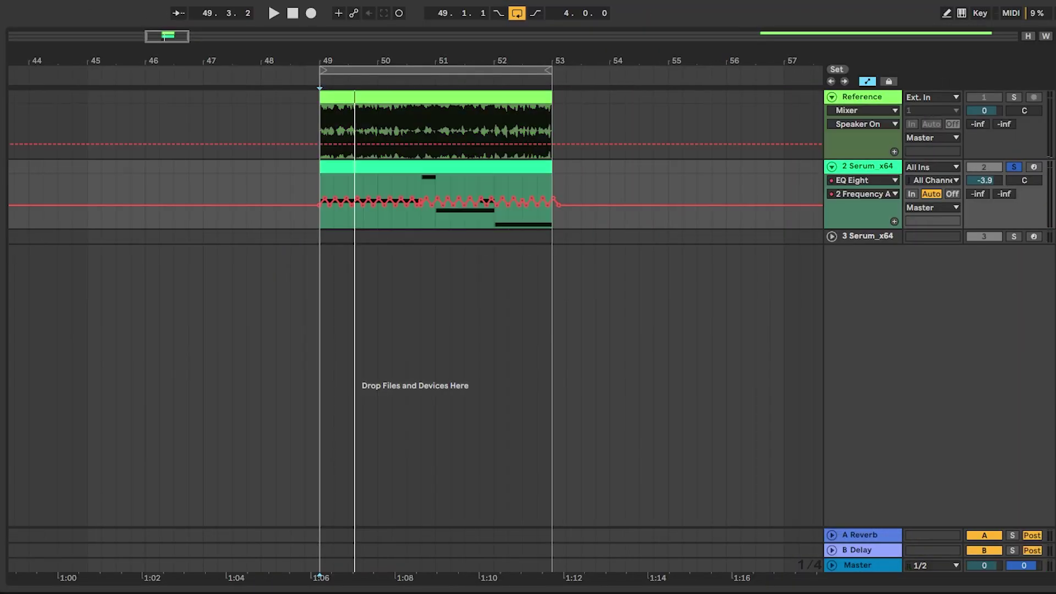
pyautogui.scroll(3, 306, 214)
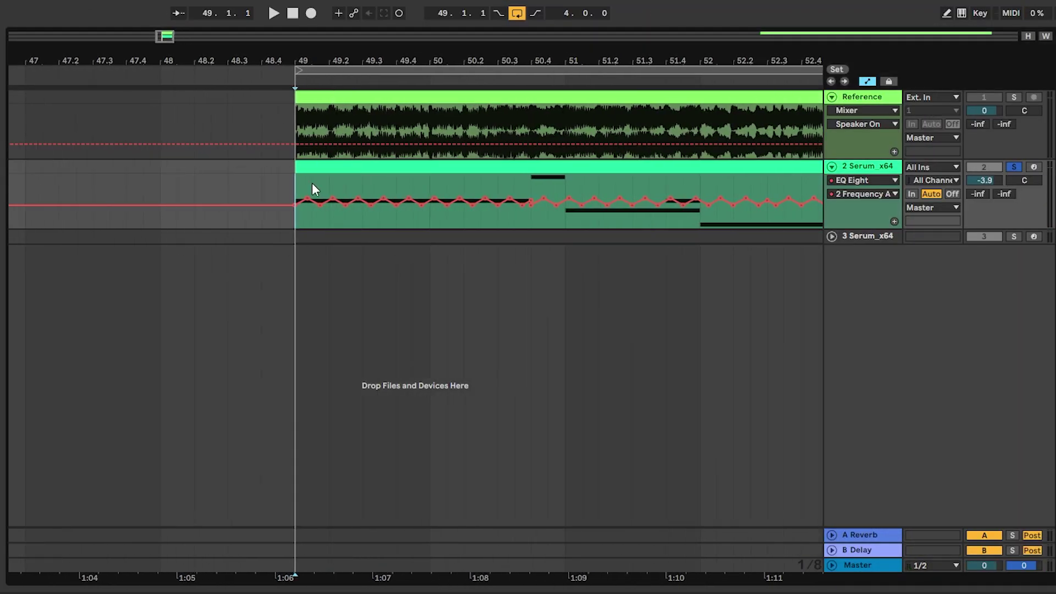
pyautogui.press('space')
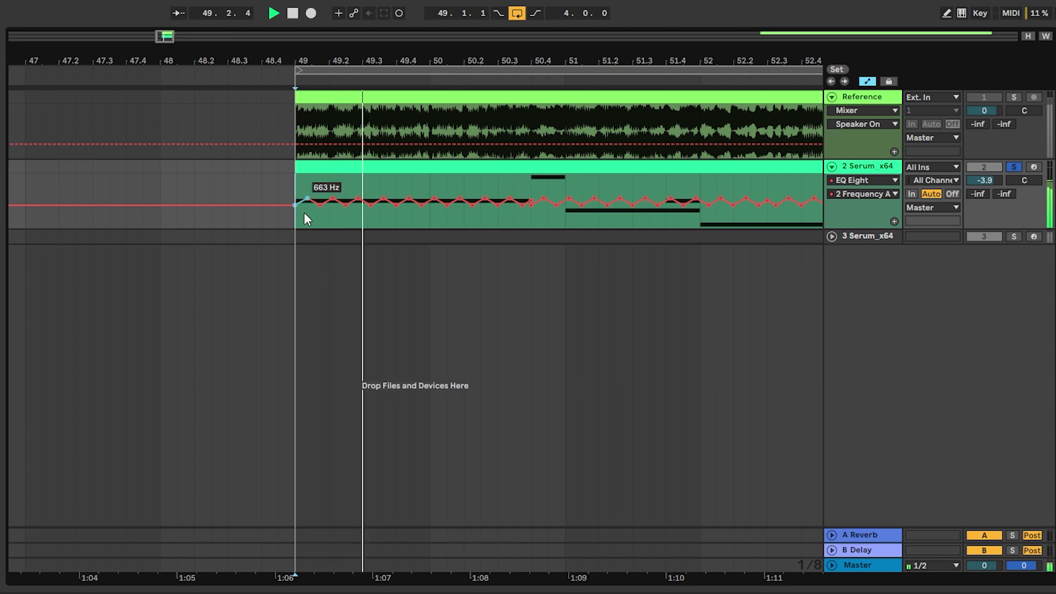
pyautogui.press('space')
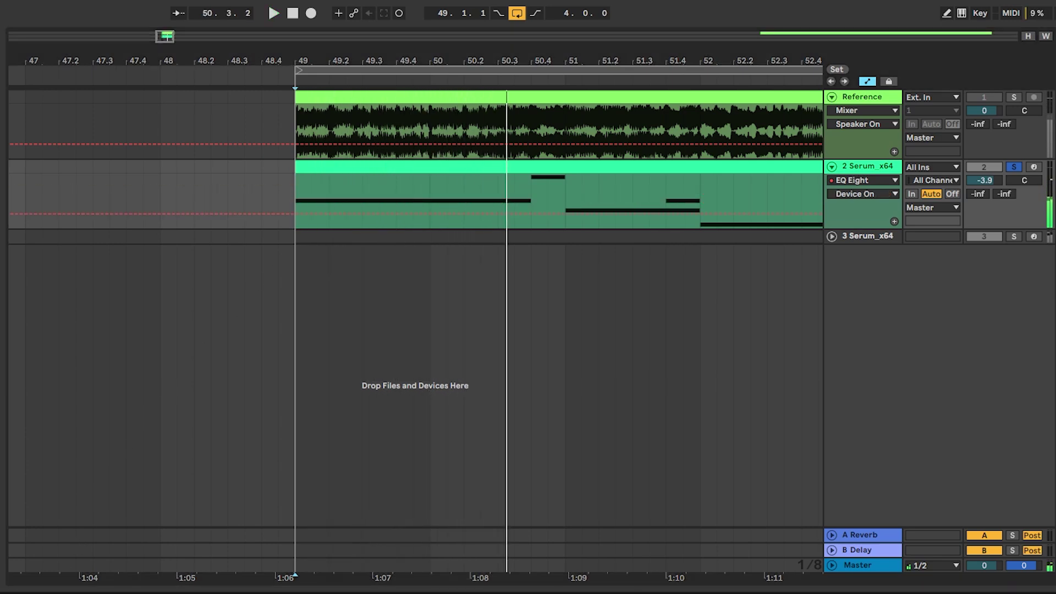
pyautogui.press('space')
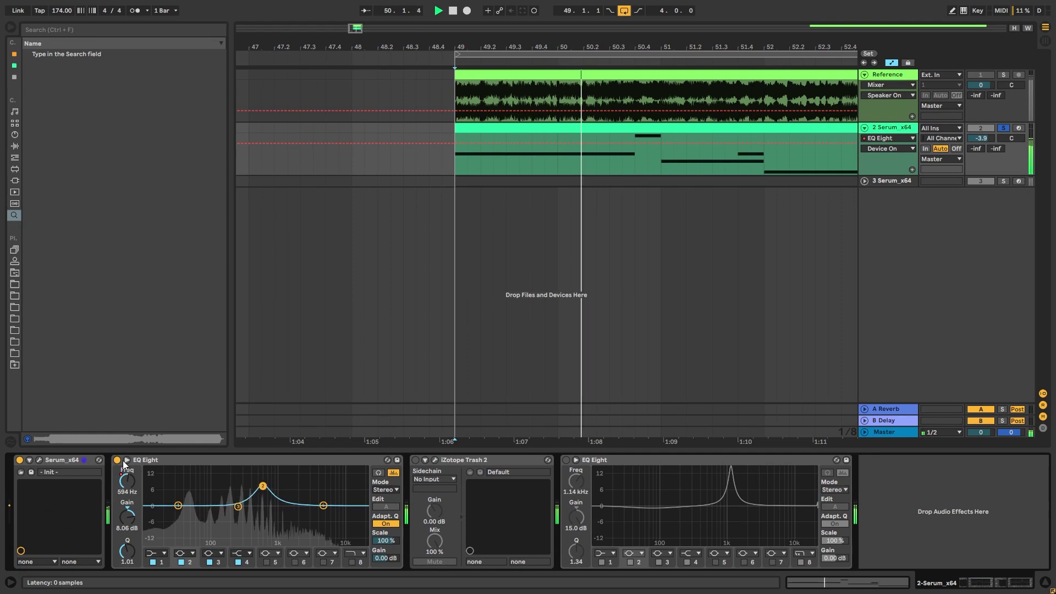
# Step: Enlarge the EQ Eight curve display and bypass it briefly to compare the 278 Hz boost
pyautogui.click(125, 461)
pyautogui.click(116, 460)
pyautogui.click(117, 460)
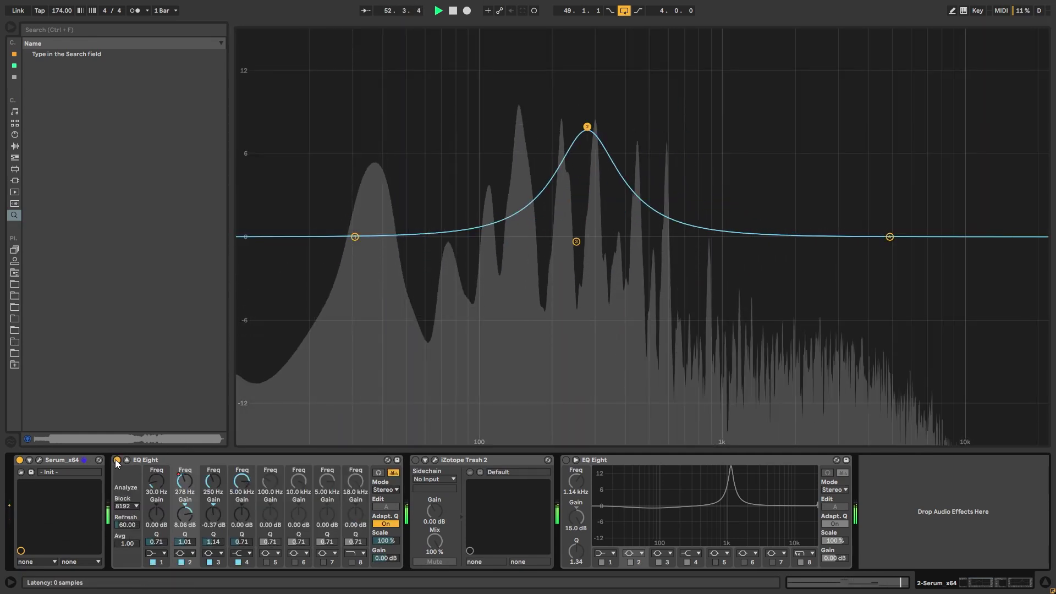
pyautogui.click(435, 460)
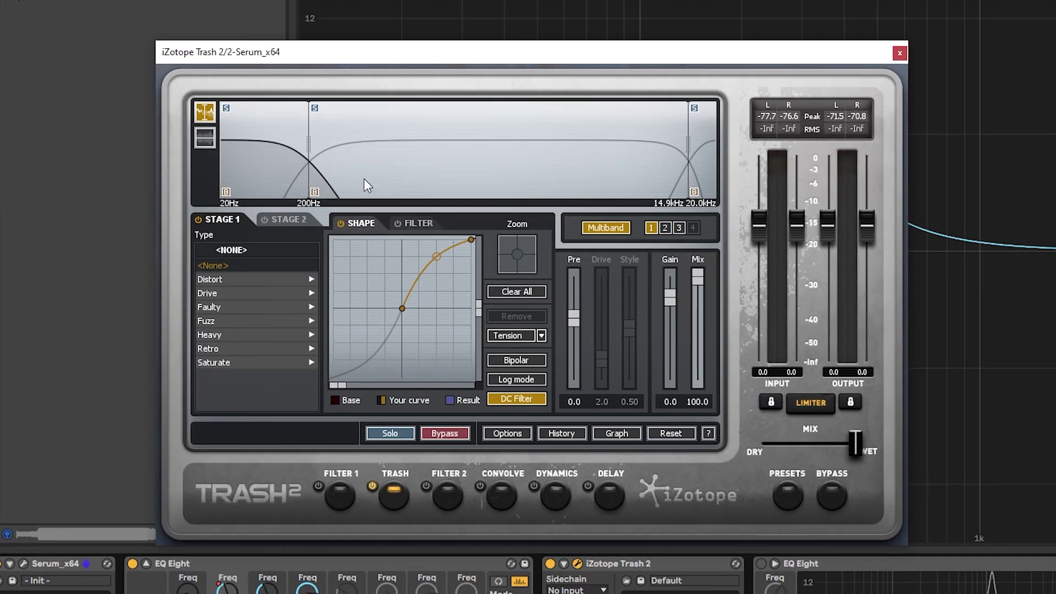
pyautogui.click(411, 149)
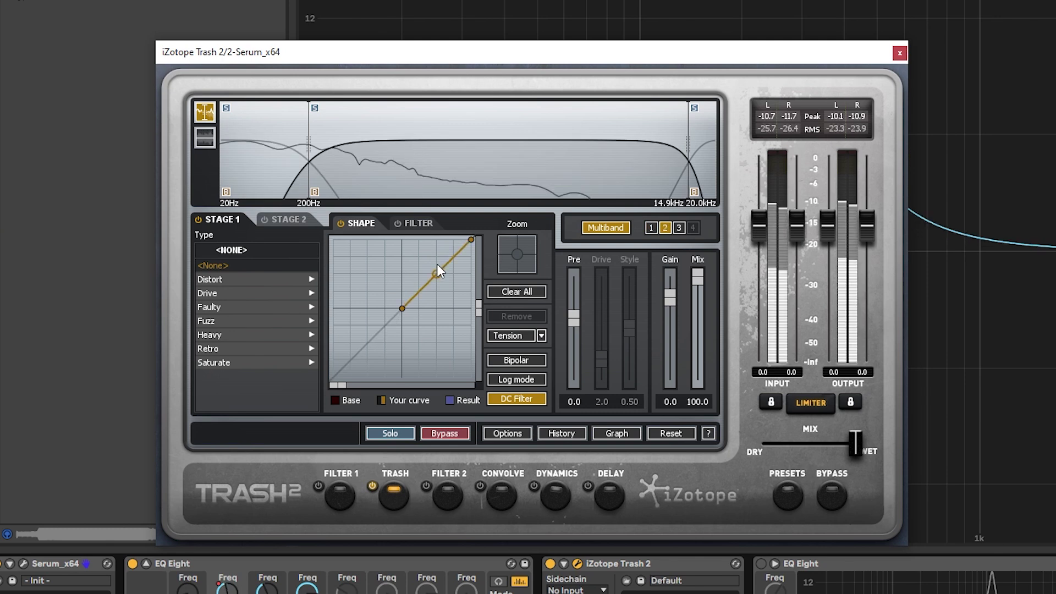
pyautogui.click(701, 157)
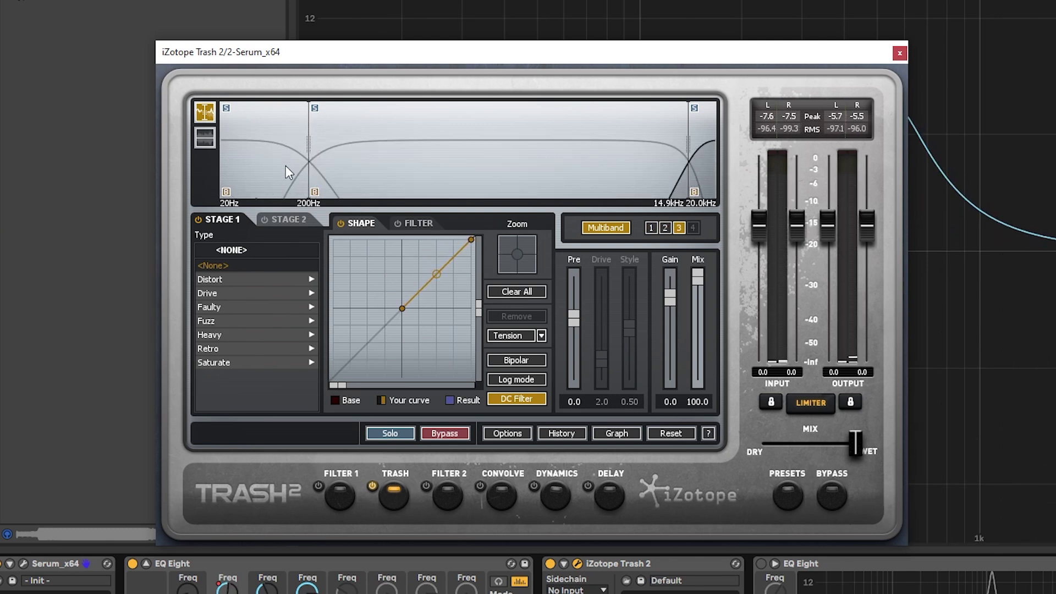
pyautogui.click(275, 176)
pyautogui.click(898, 54)
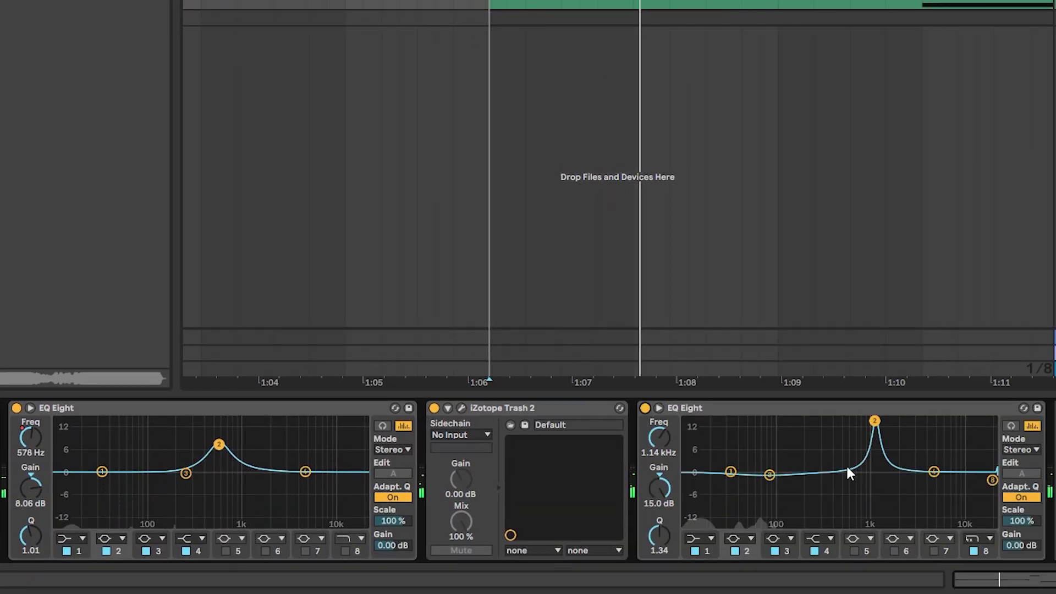
# Step: Audition the widened 1.07 kHz peak at Q 0.67 from the start marker, then zoom out the arrangement
pyautogui.press('space')
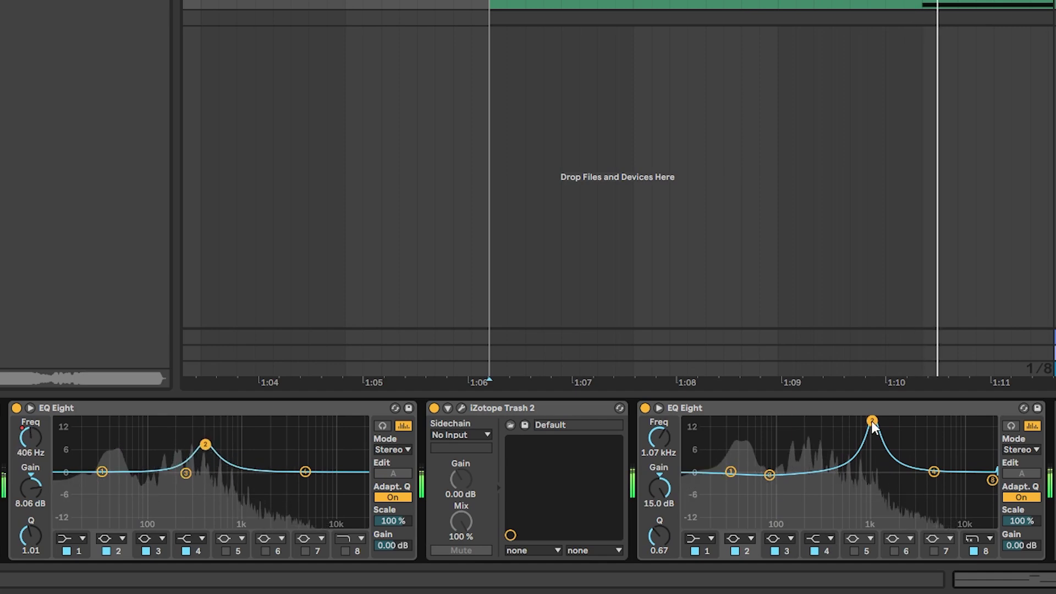
pyautogui.press('space')
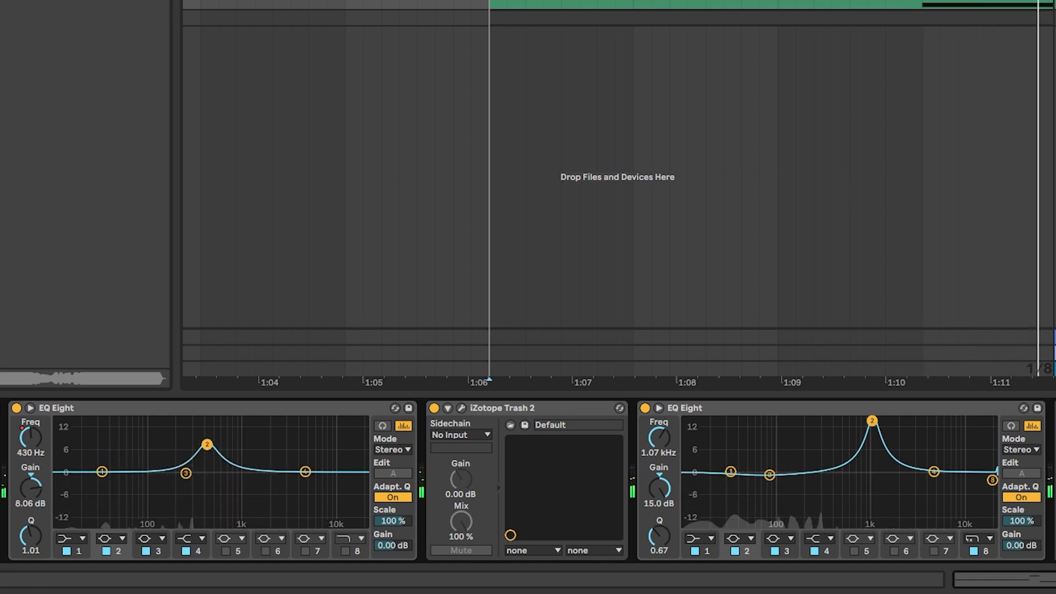
pyautogui.press('-')
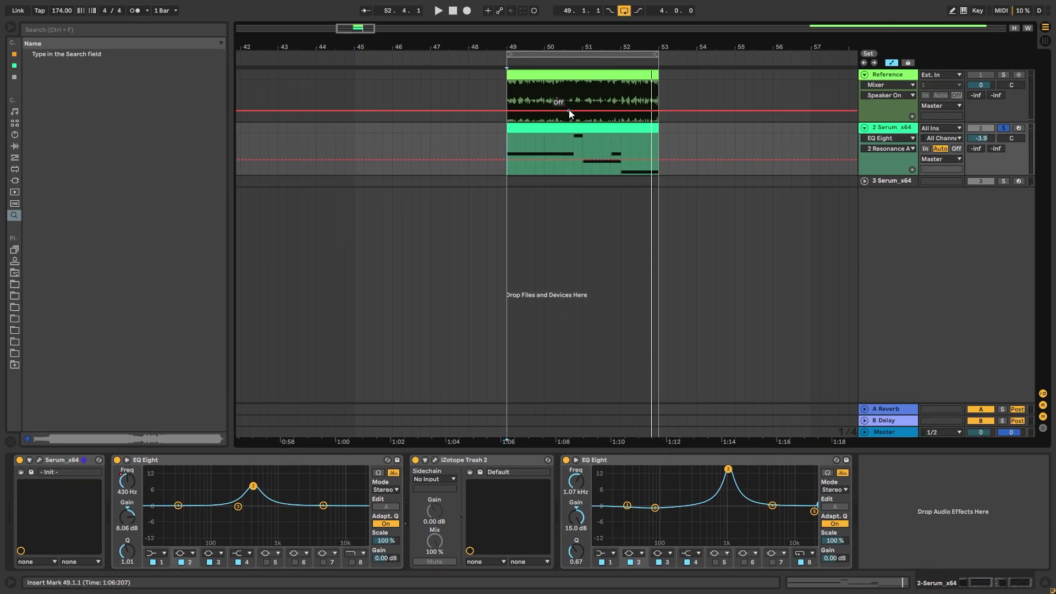
# Step: Play the section, hide the automation envelopes, and enable computer keyboard note input
pyautogui.press('space')
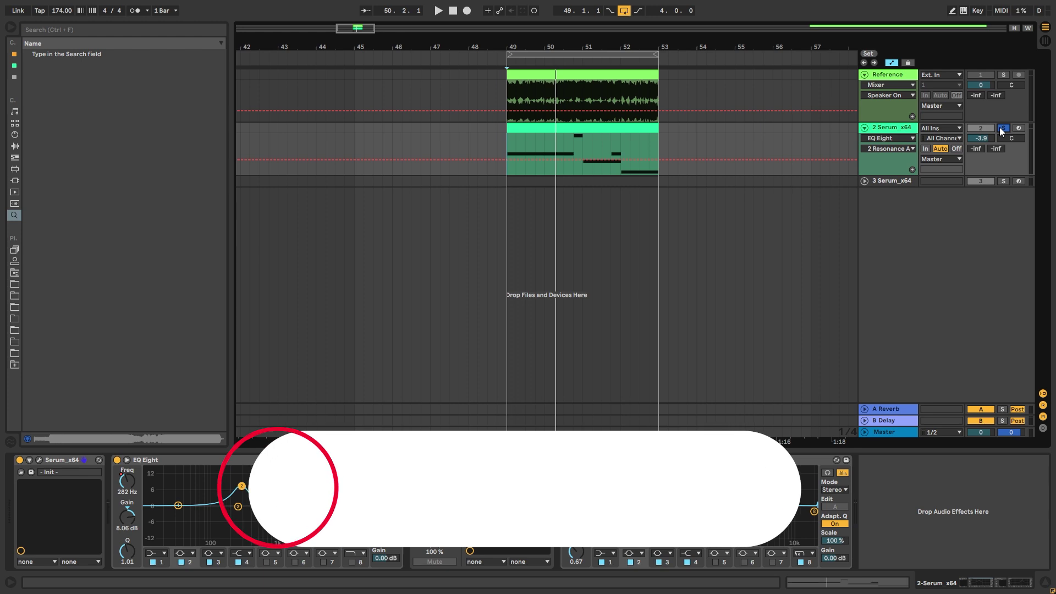
pyautogui.press('a')
pyautogui.press('m')
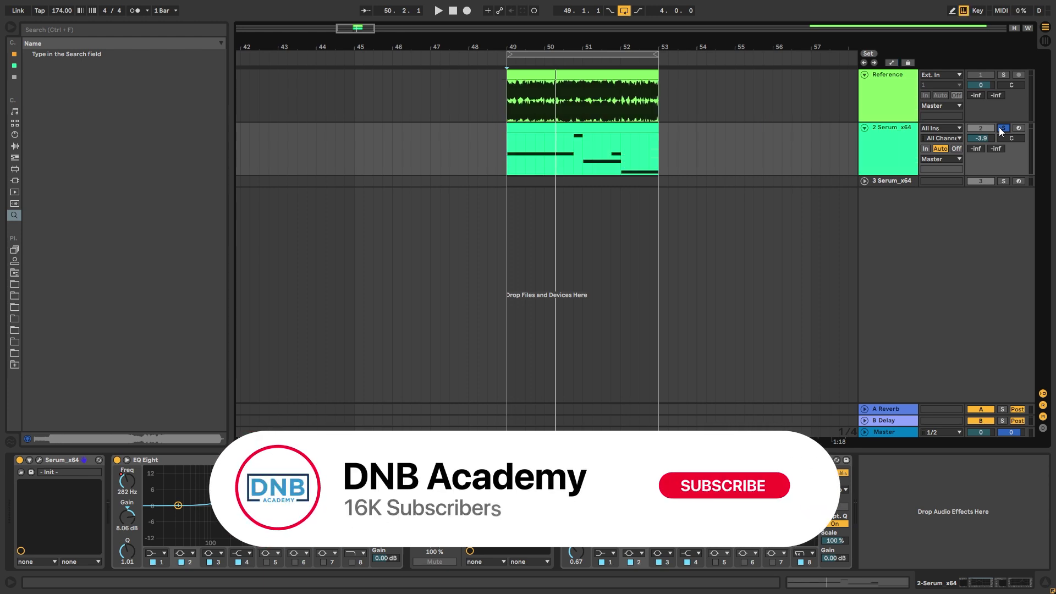